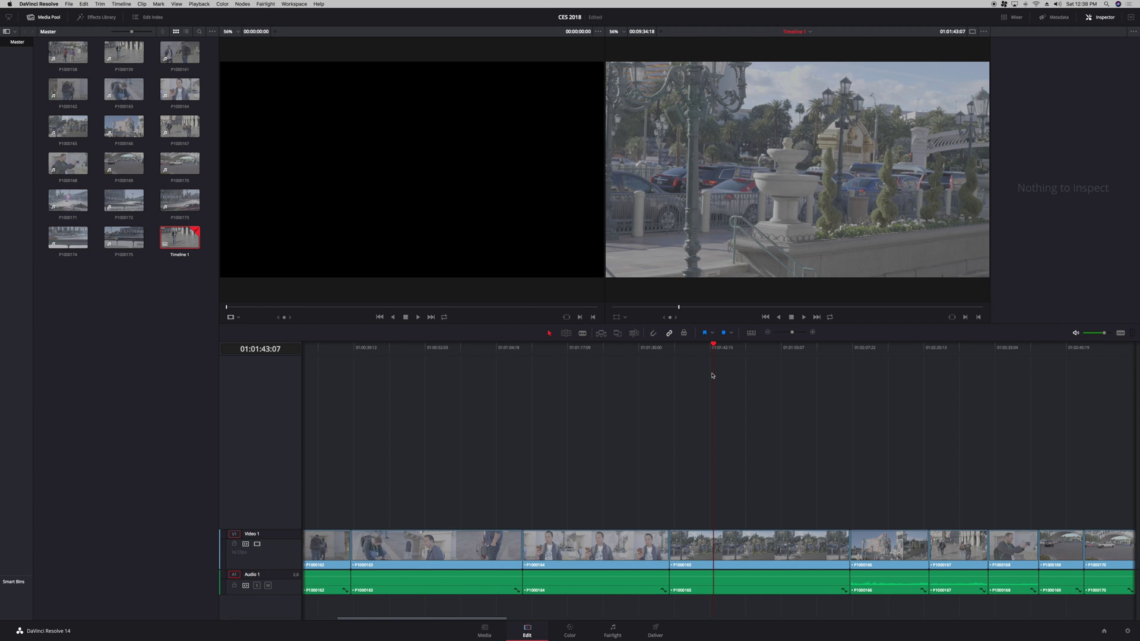
# Step: Show the video scopes and switch to the Color page for grading the fountain clip
pyautogui.press('super+shift+w')
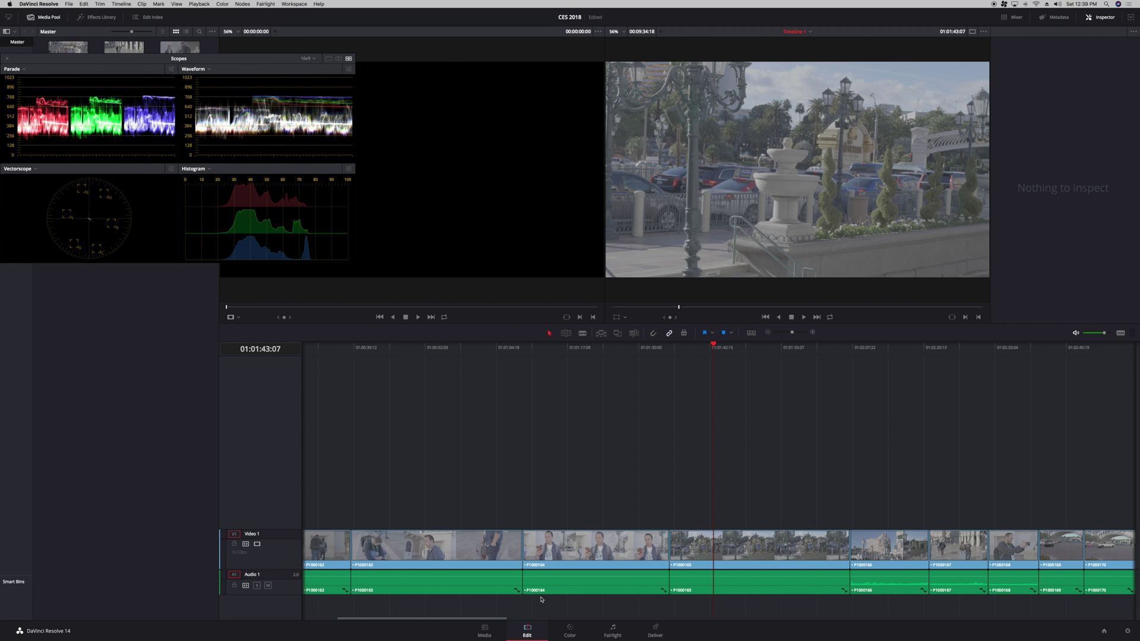
pyautogui.click(564, 634)
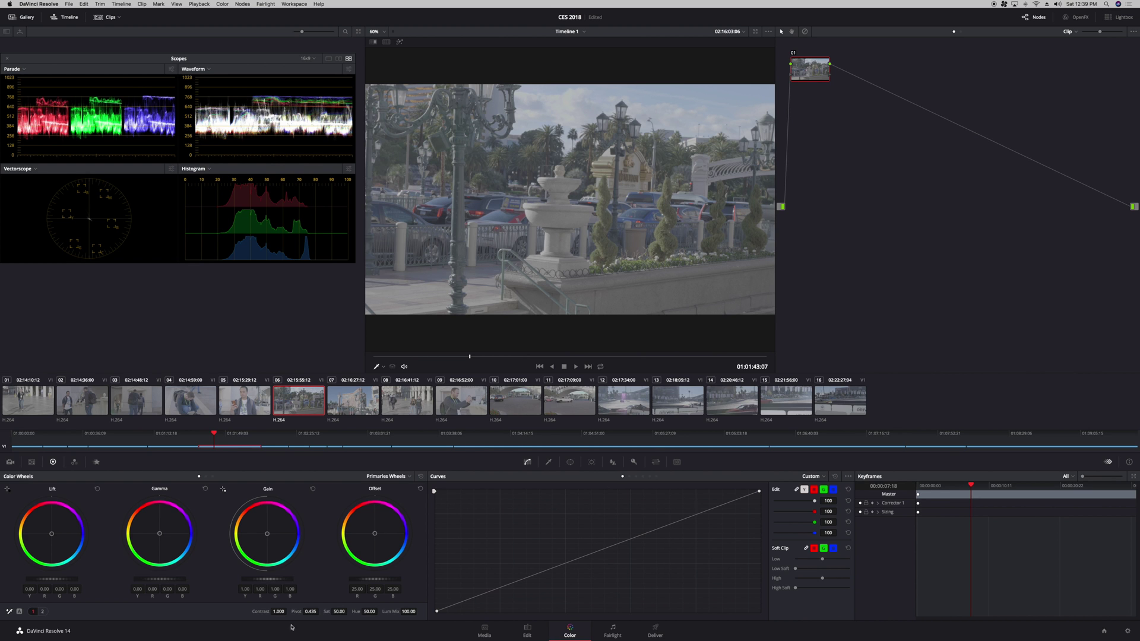
# Step: Set the fountain clip's contrast to 1.2 and saturation to 80, and compare the image with the grade bypassed
pyautogui.click(279, 611)
pyautogui.write('1.2')
pyautogui.press('Return')
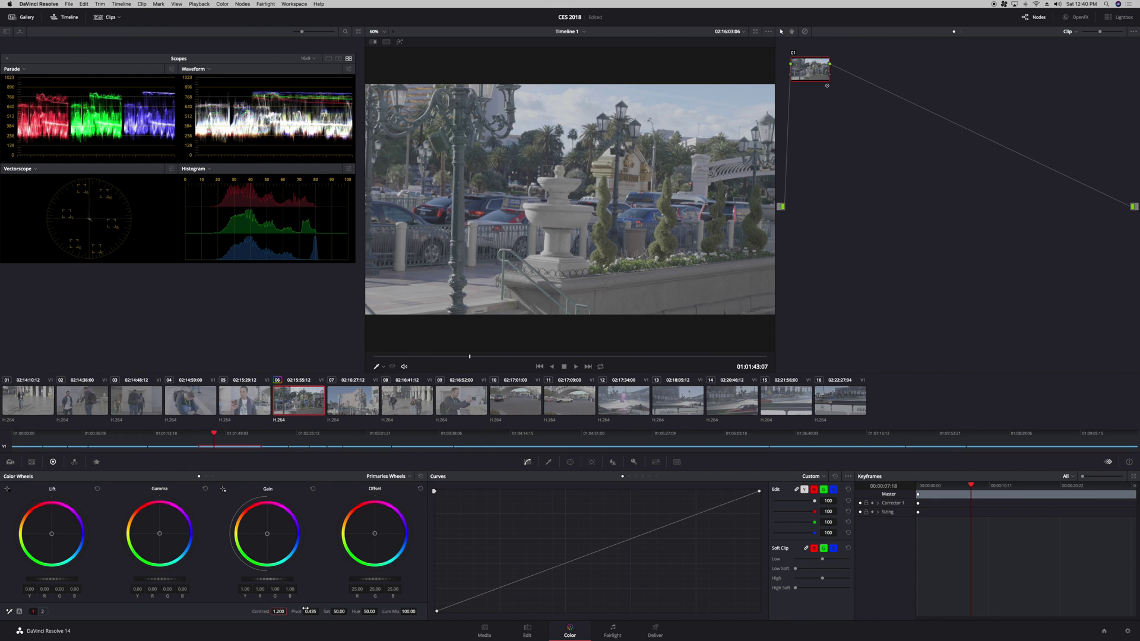
pyautogui.click(339, 611)
pyautogui.write('80')
pyautogui.press('Return')
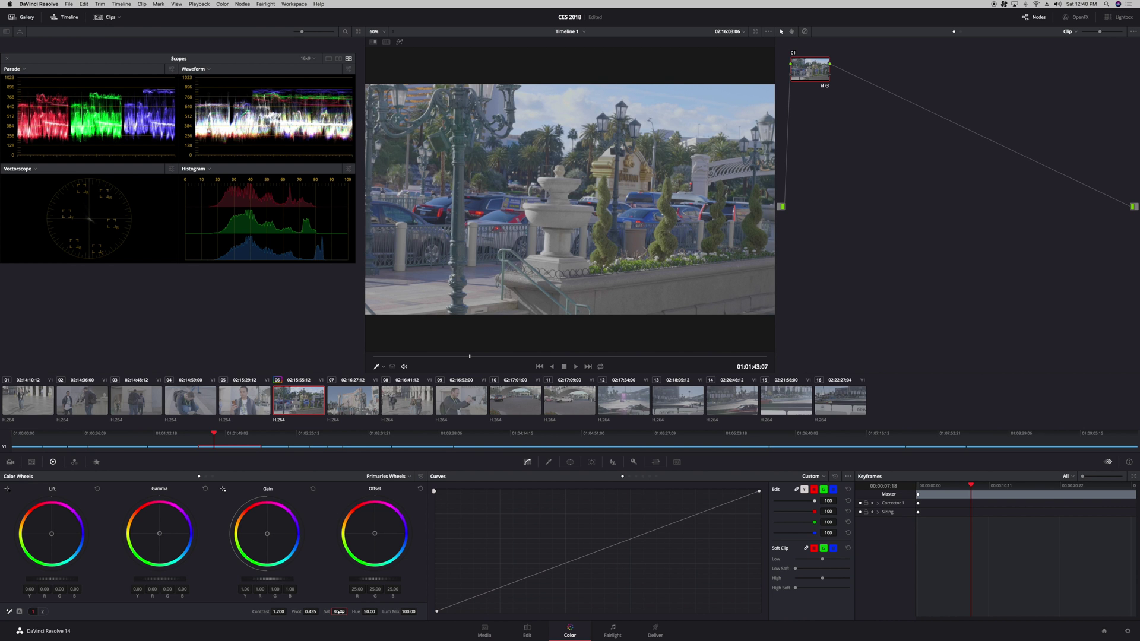
pyautogui.press('super+d')
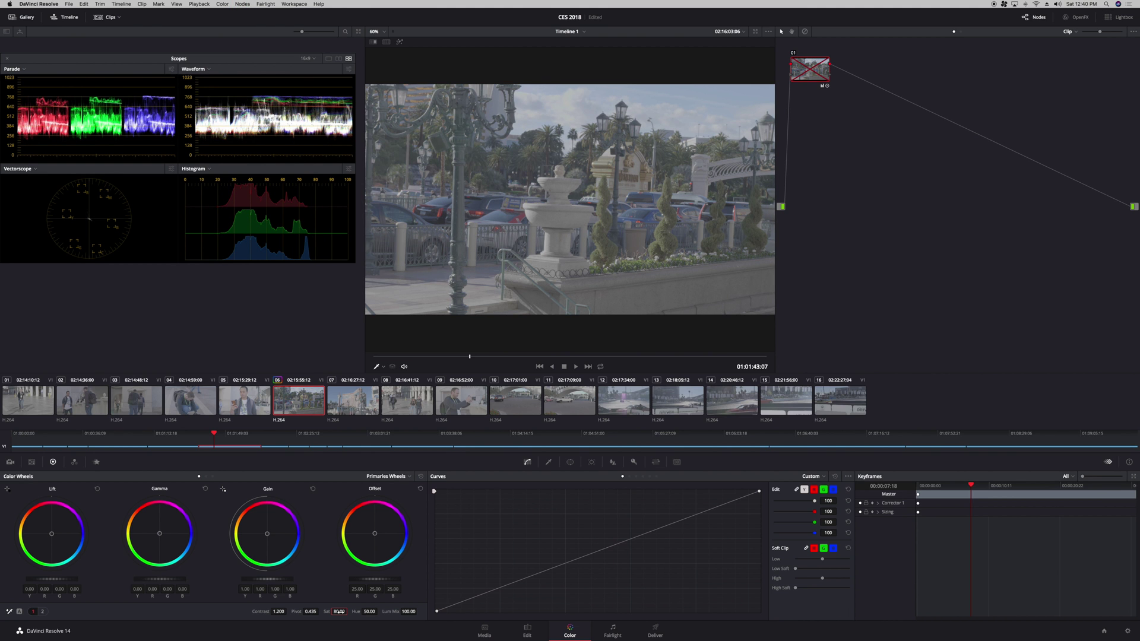
pyautogui.press('super+d')
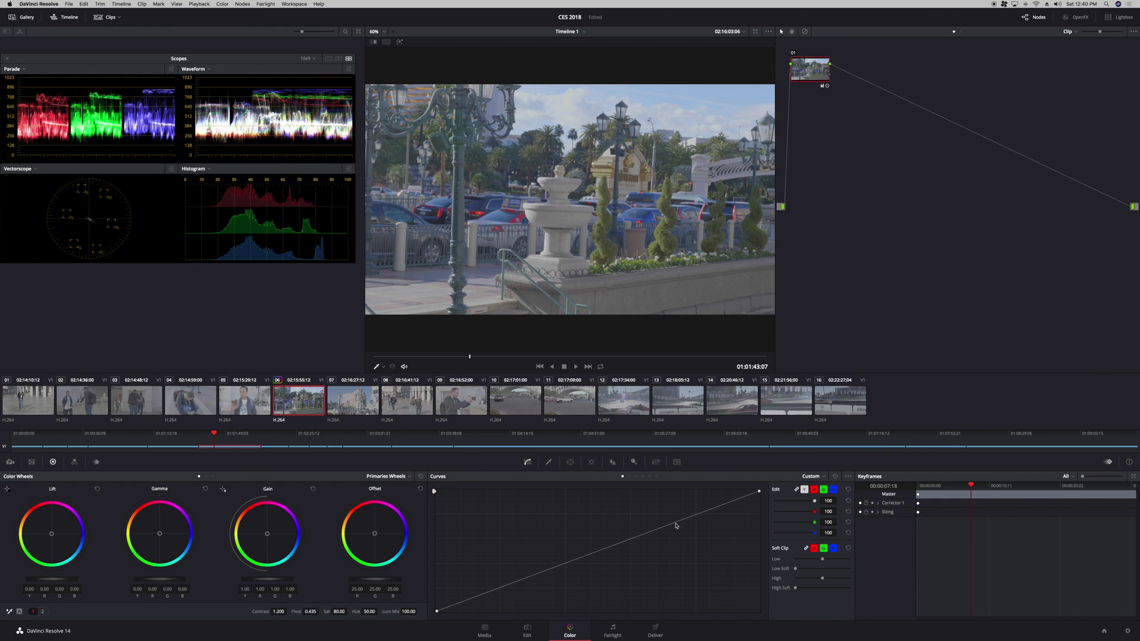
# Step: Limit curve editing to luma, set the fountain clip's master gain to 1.27 and lift to -0.13, and compare with the ungraded image
pyautogui.click(805, 490)
pyautogui.moveTo(375, 579); pyautogui.dragTo(354, 579)
pyautogui.moveTo(264, 579)
pyautogui.mouseDown()
pyautogui.moveTo(282, 579)
pyautogui.moveTo(264, 580)
pyautogui.mouseUp()
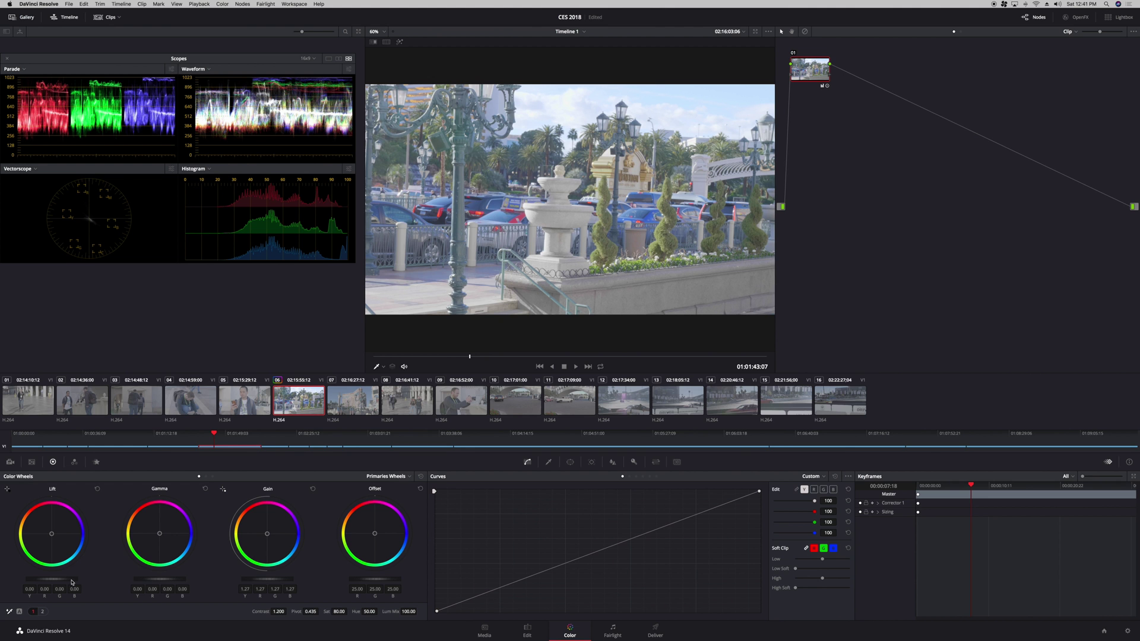
pyautogui.moveTo(53, 578); pyautogui.dragTo(43, 579)
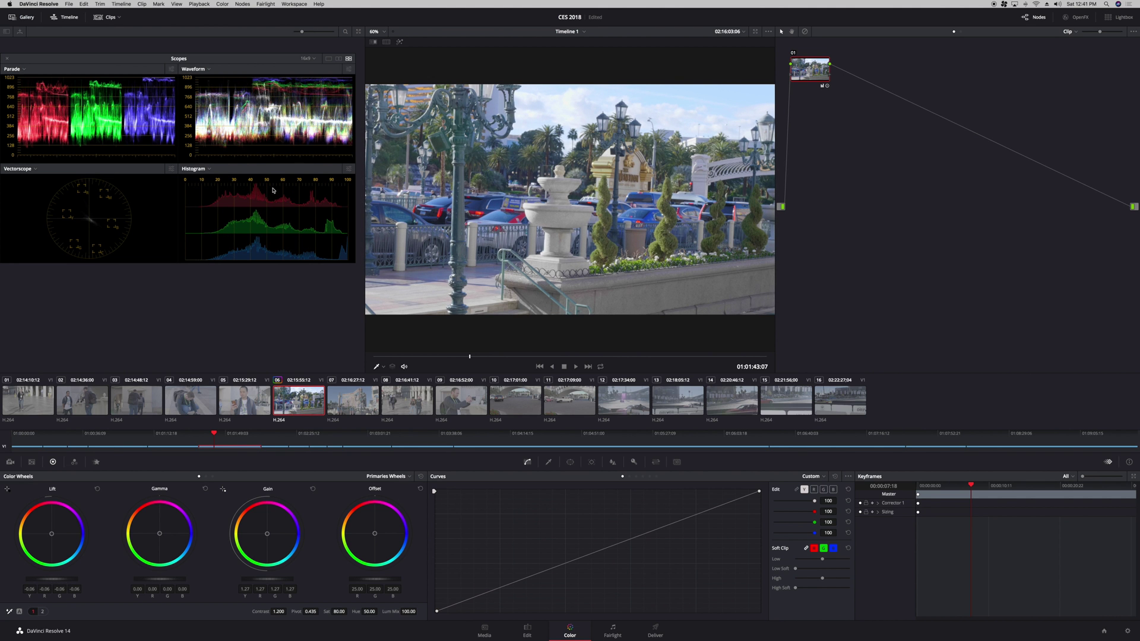
pyautogui.moveTo(59, 578); pyautogui.dragTo(51, 579)
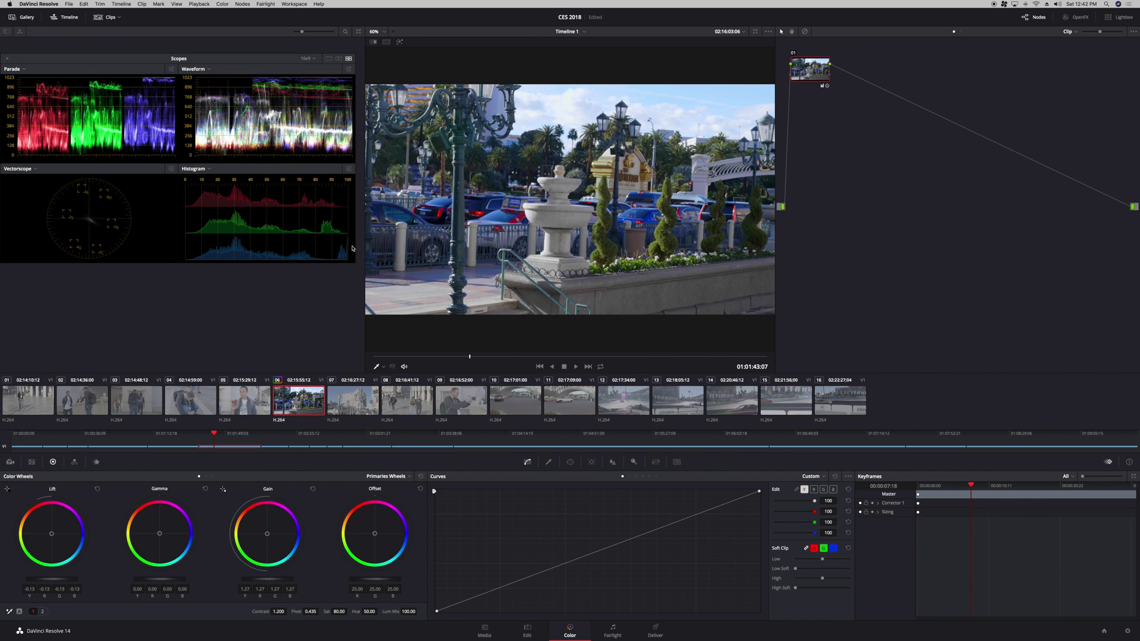
pyautogui.press('super+d')
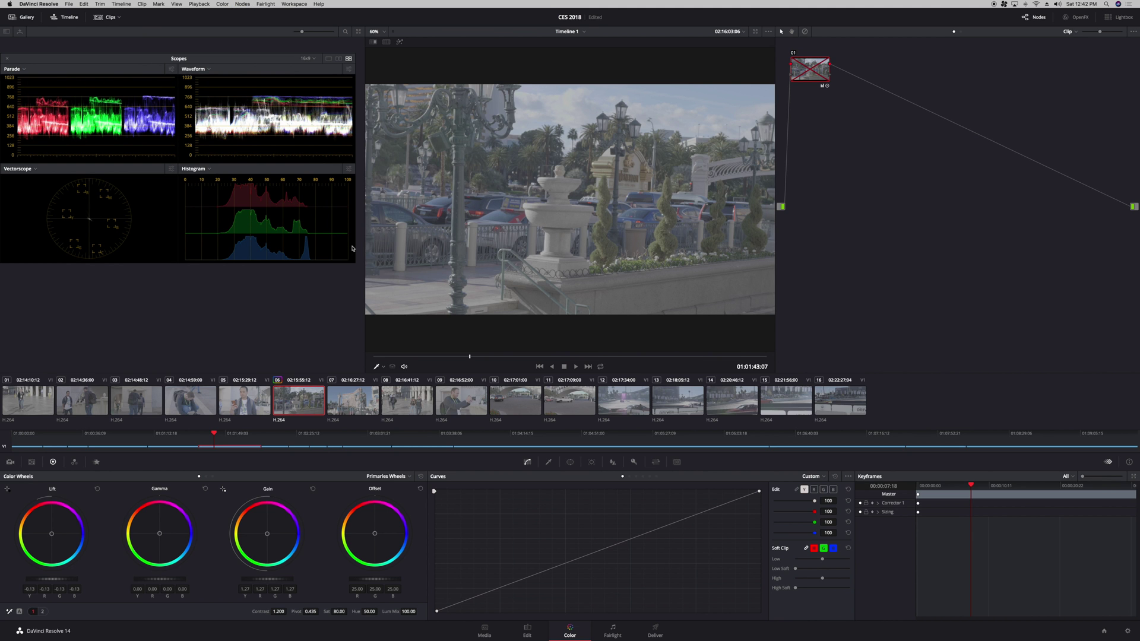
pyautogui.press('super+d')
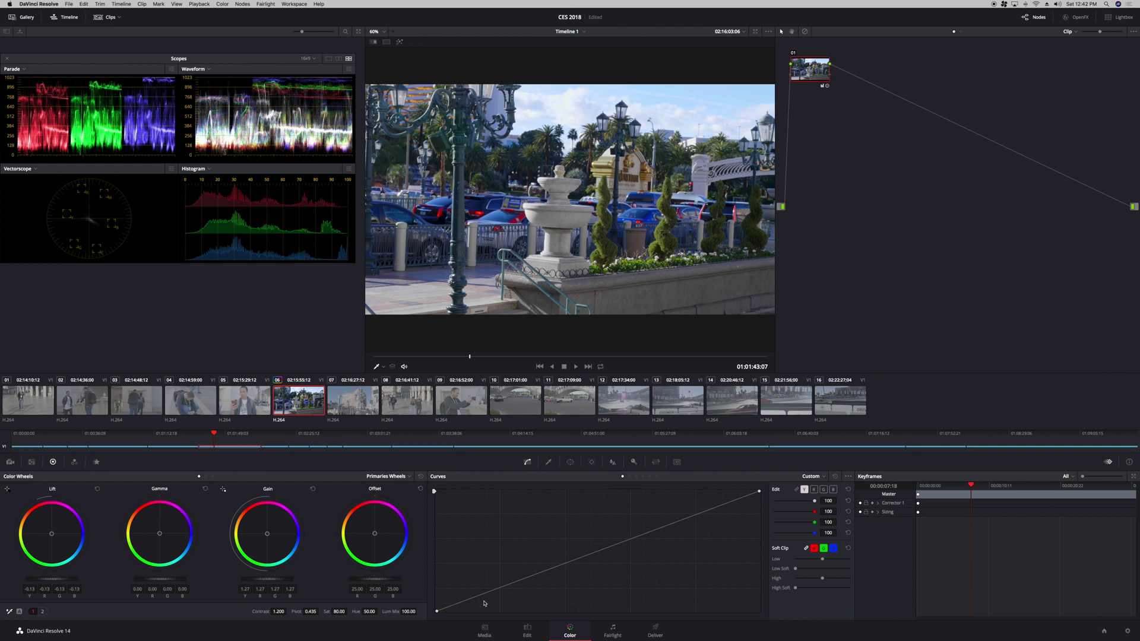
# Step: Shape the fountain clip's luma curve with slightly lowered shadows, control points in the highlights and raised midtones
pyautogui.moveTo(464, 601); pyautogui.dragTo(463, 607)
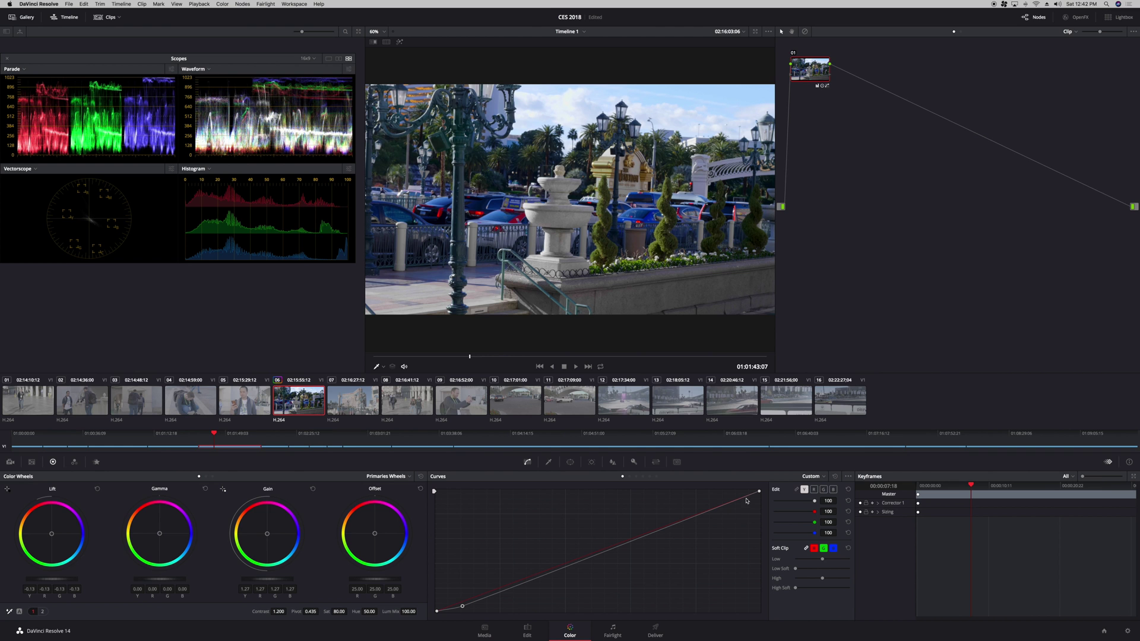
pyautogui.moveTo(751, 495); pyautogui.dragTo(703, 515)
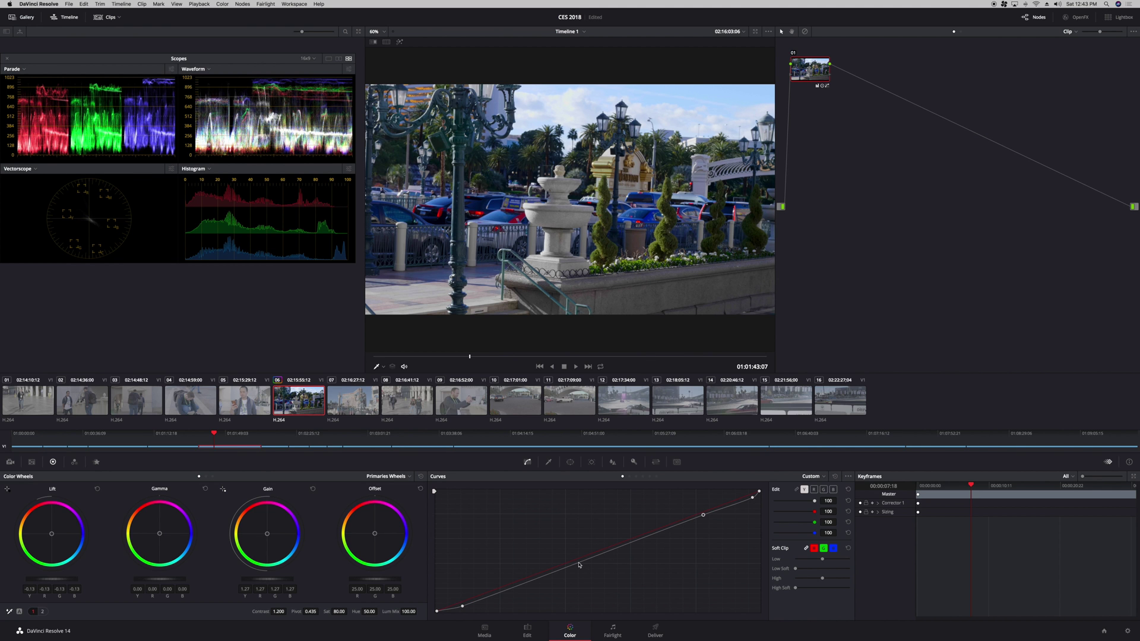
pyautogui.moveTo(584, 562); pyautogui.dragTo(583, 553)
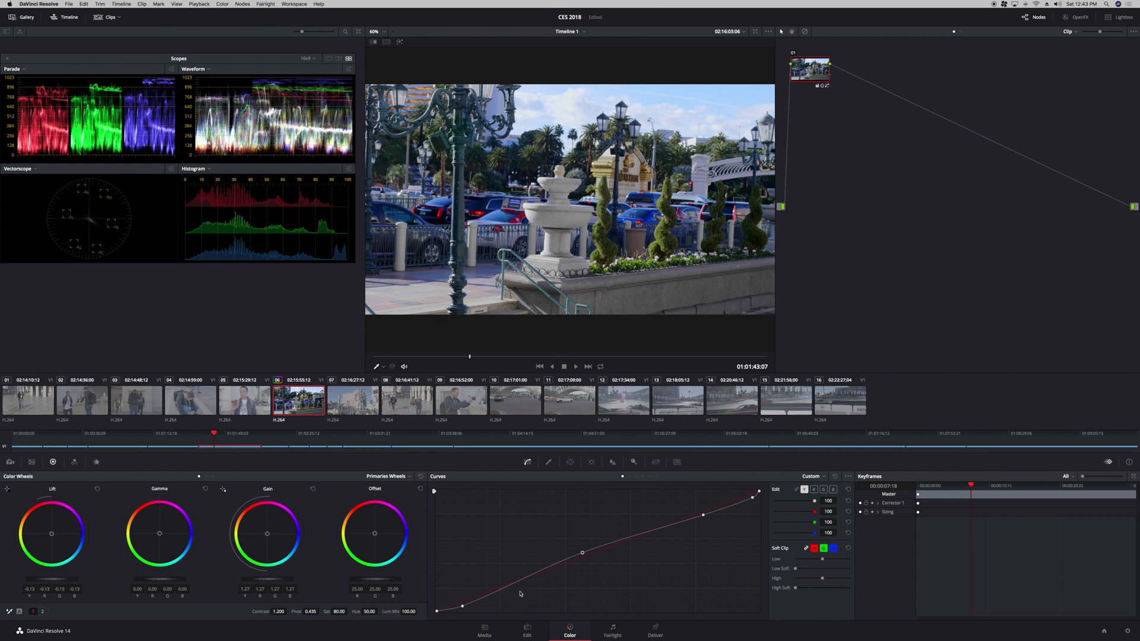
pyautogui.moveTo(462, 608); pyautogui.dragTo(465, 606)
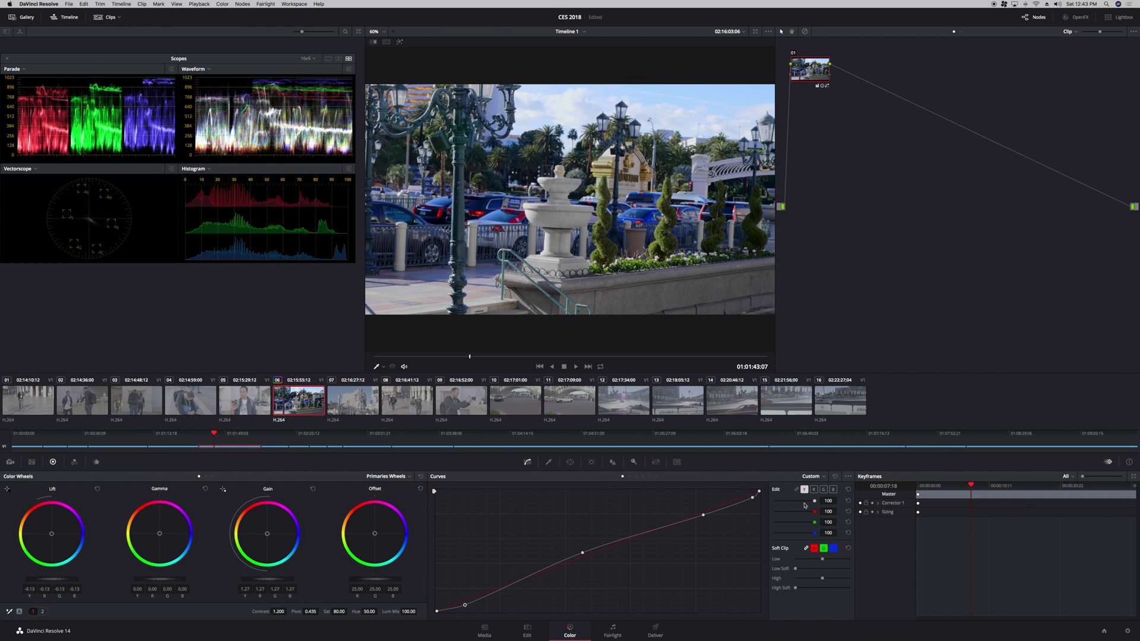
# Step: Raise the blue curve slightly in the highlights and the red curve slightly in the shadows, and compare with the grade bypassed
pyautogui.click(832, 490)
pyautogui.moveTo(735, 504); pyautogui.dragTo(739, 503)
pyautogui.moveTo(738, 502); pyautogui.dragTo(737, 499)
pyautogui.click(814, 489)
pyautogui.moveTo(485, 595); pyautogui.dragTo(474, 598)
pyautogui.press('super+d')
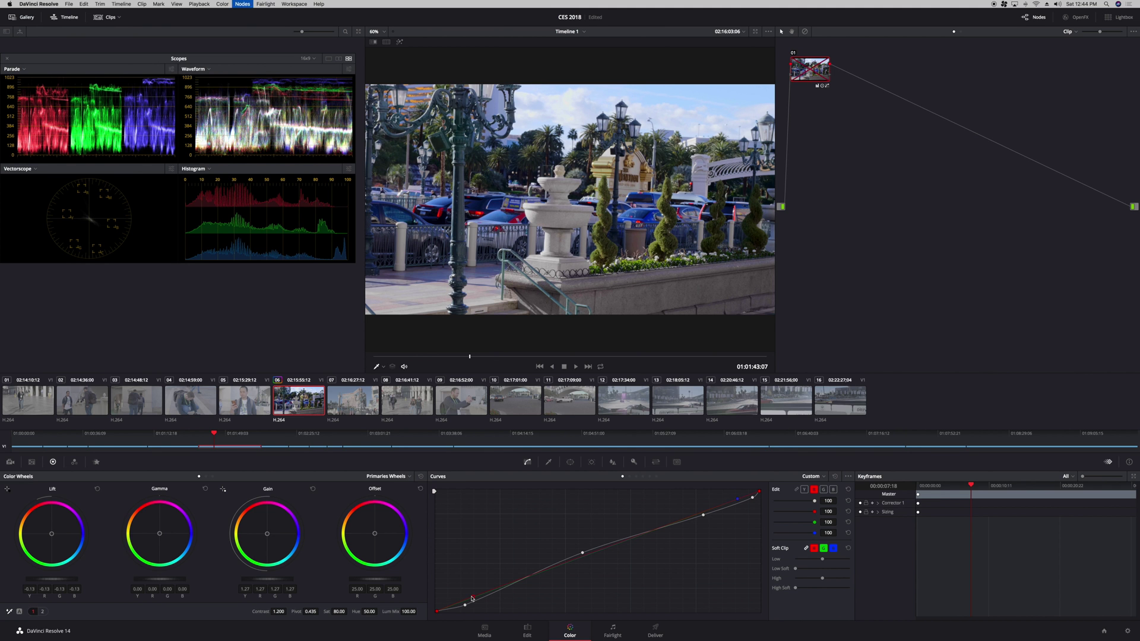
pyautogui.press('super+d')
# Step: Warm the fountain clip by setting its color temperature to 100, and compare it with the ungraded image
pyautogui.click(42, 611)
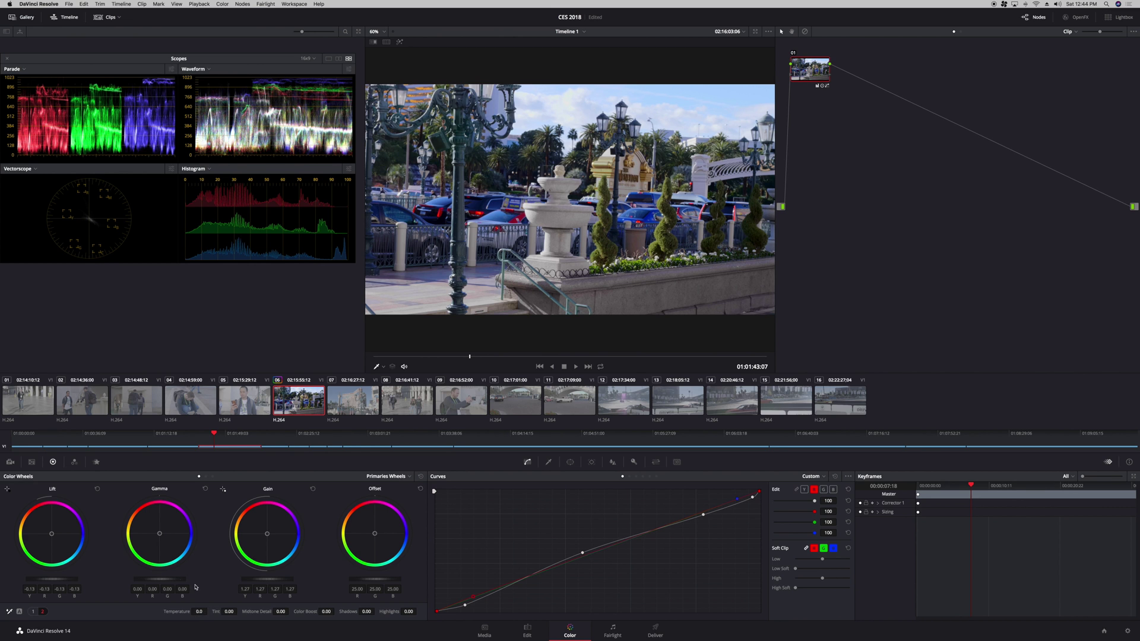
pyautogui.moveTo(193, 612); pyautogui.dragTo(206, 612)
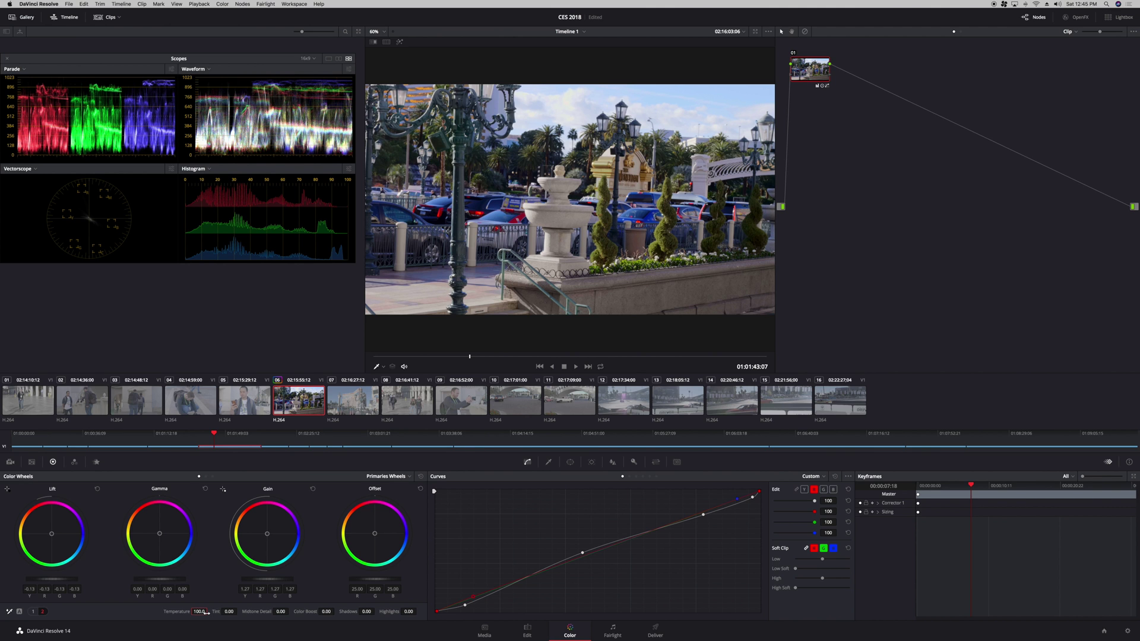
pyautogui.hotkey('ctrl', 'd')
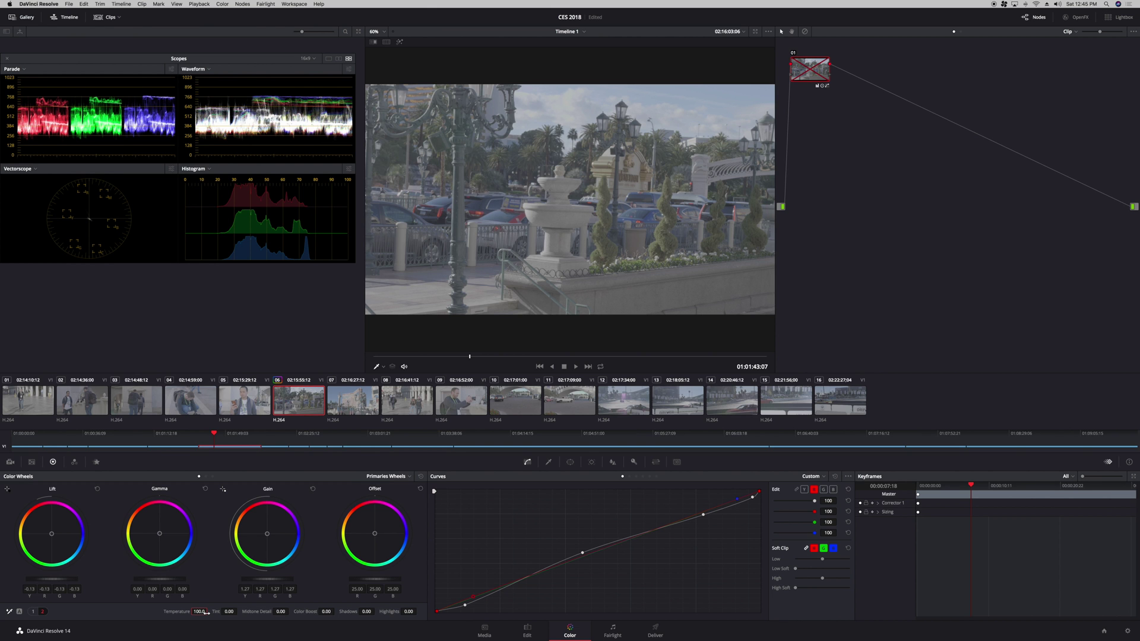
pyautogui.hotkey('ctrl', 'd')
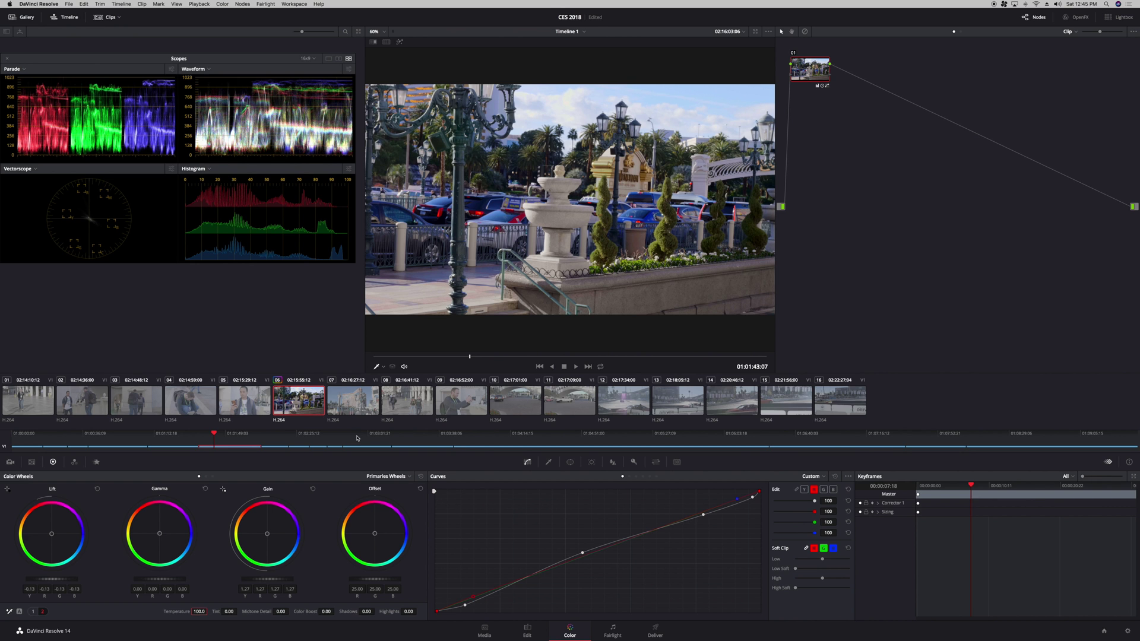
# Step: Give clip 05, the man holding a phone, a contrast of 1.2 and saturation of 80, and compare with the grade bypassed
pyautogui.click(245, 409)
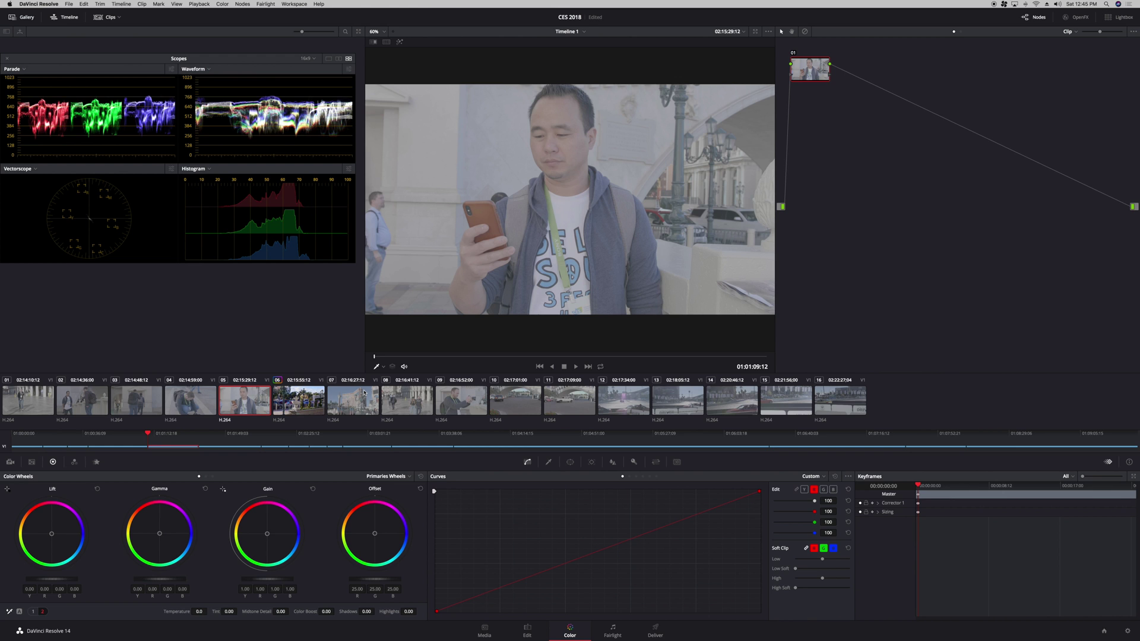
pyautogui.click(803, 490)
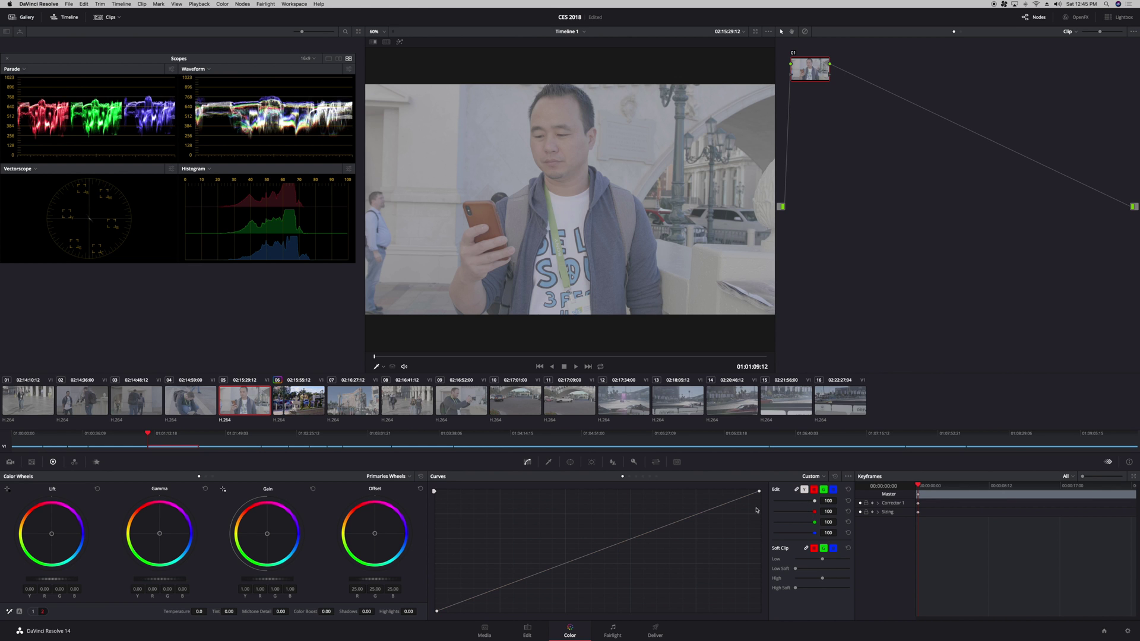
pyautogui.click(33, 612)
pyautogui.click(279, 611)
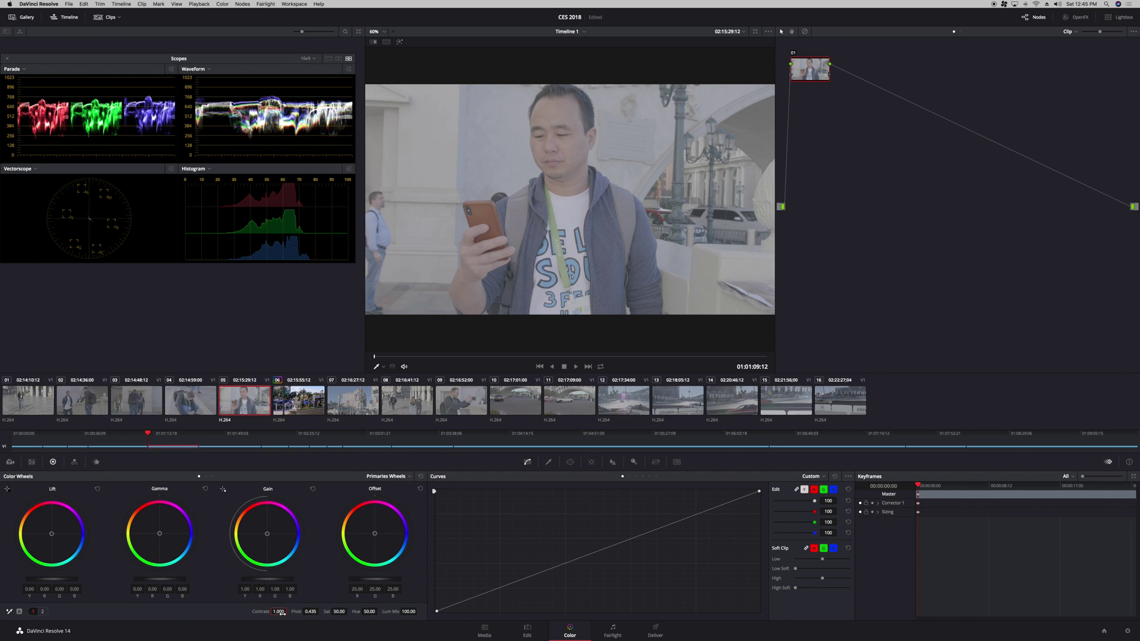
pyautogui.write('1.2')
pyautogui.press('Return')
pyautogui.press('Tab')
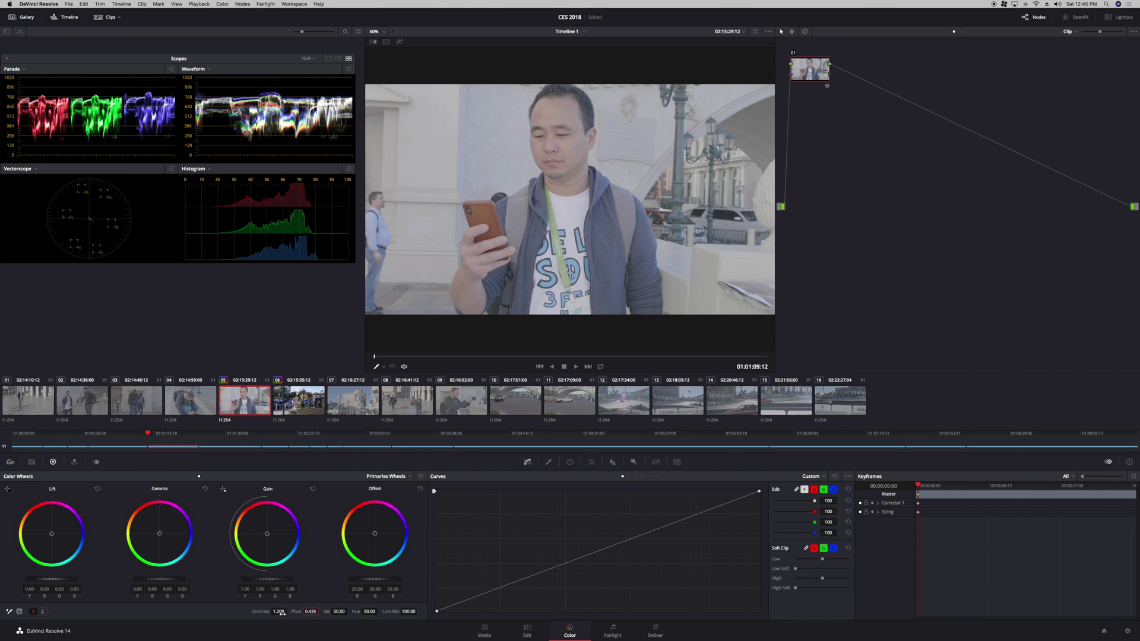
pyautogui.press('Tab')
pyautogui.write('80')
pyautogui.press('Return')
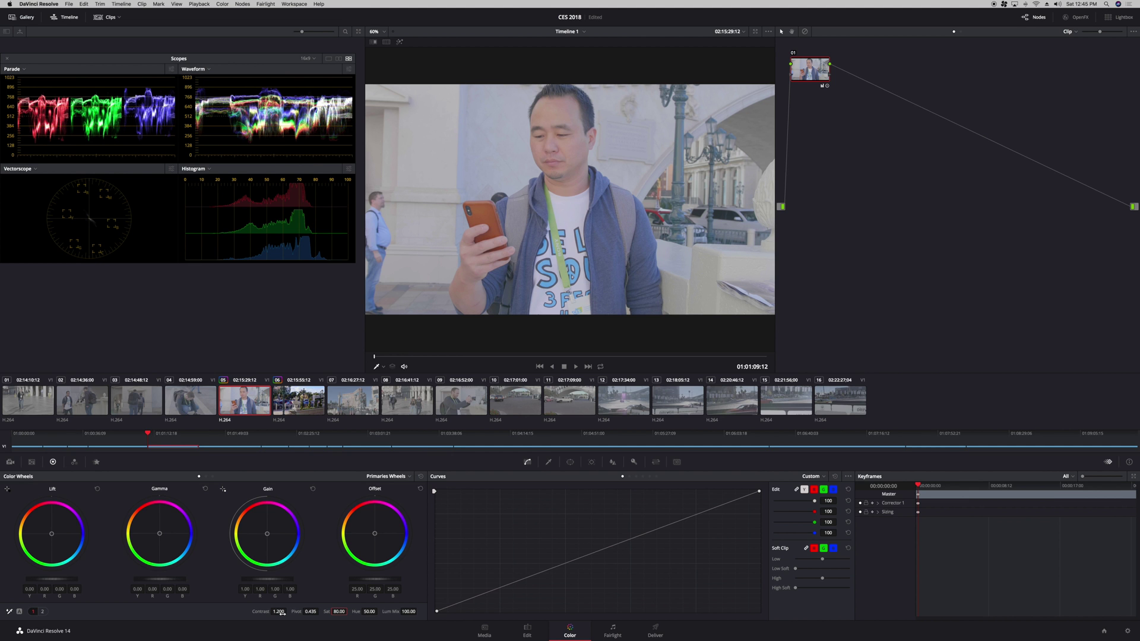
pyautogui.press('super+d')
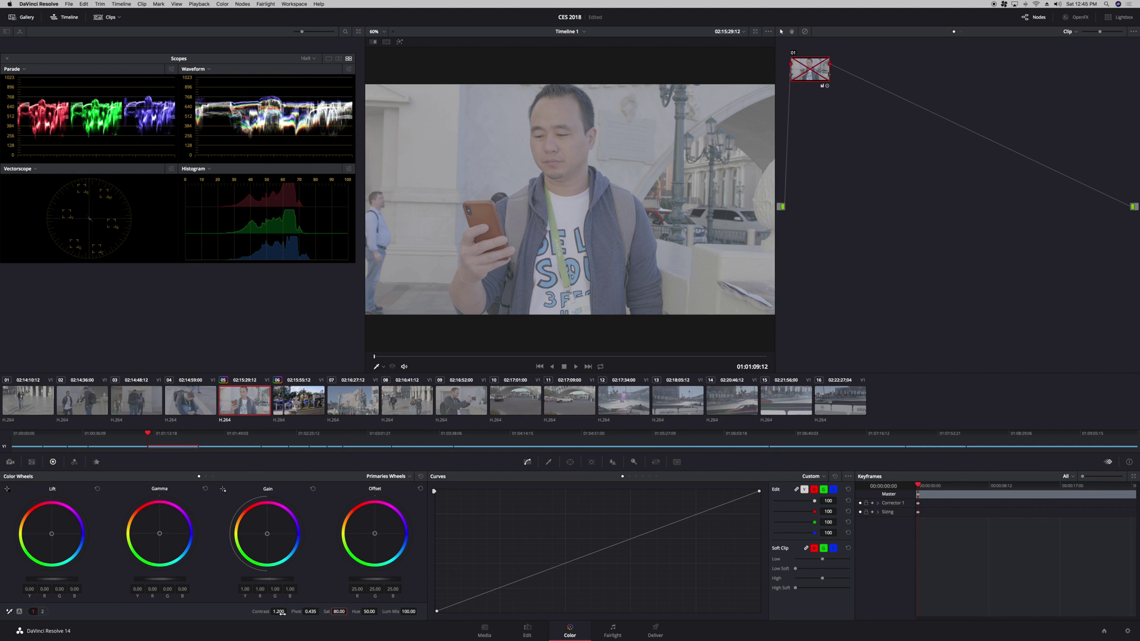
pyautogui.press('super+d')
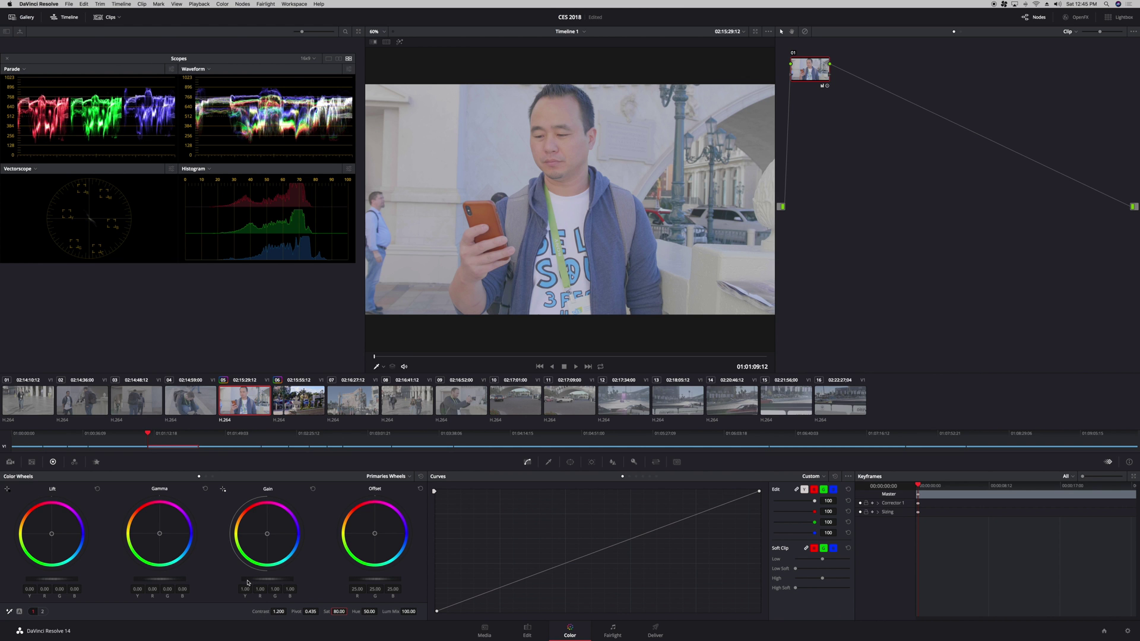
# Step: Set clip 05's master gain to 1.22 and lift to -0.12, and compare the grade with the original image
pyautogui.moveTo(267, 579)
pyautogui.mouseDown()
pyautogui.moveTo(294, 579)
pyautogui.moveTo(266, 581)
pyautogui.mouseUp()
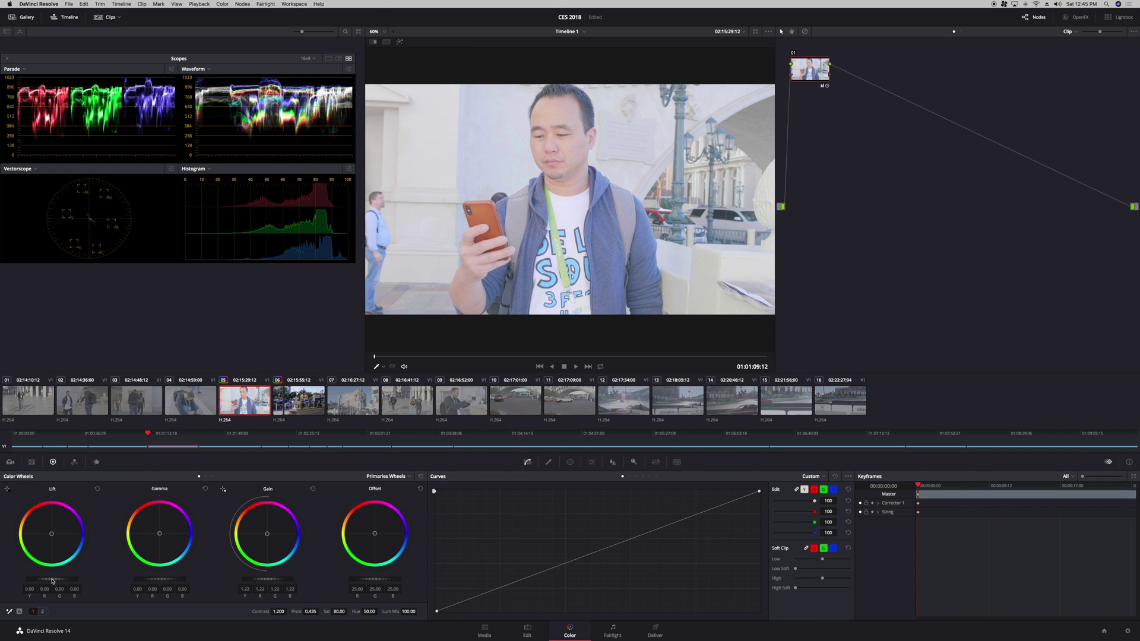
pyautogui.moveTo(51, 582); pyautogui.dragTo(38, 582)
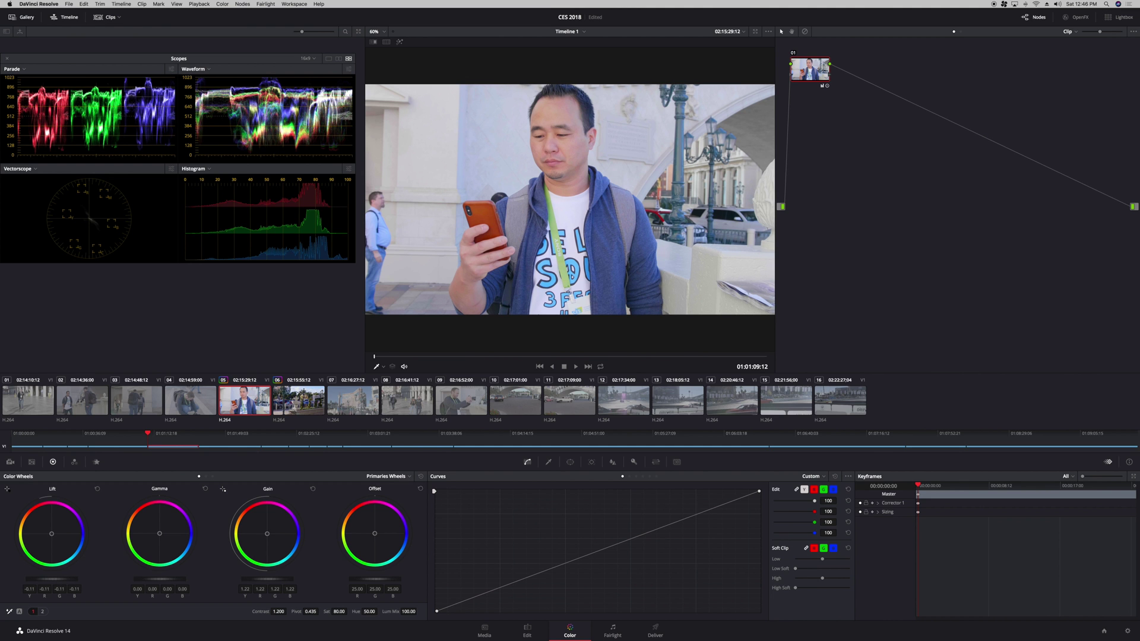
pyautogui.moveTo(56, 581); pyautogui.dragTo(54, 582)
pyautogui.press('super+d')
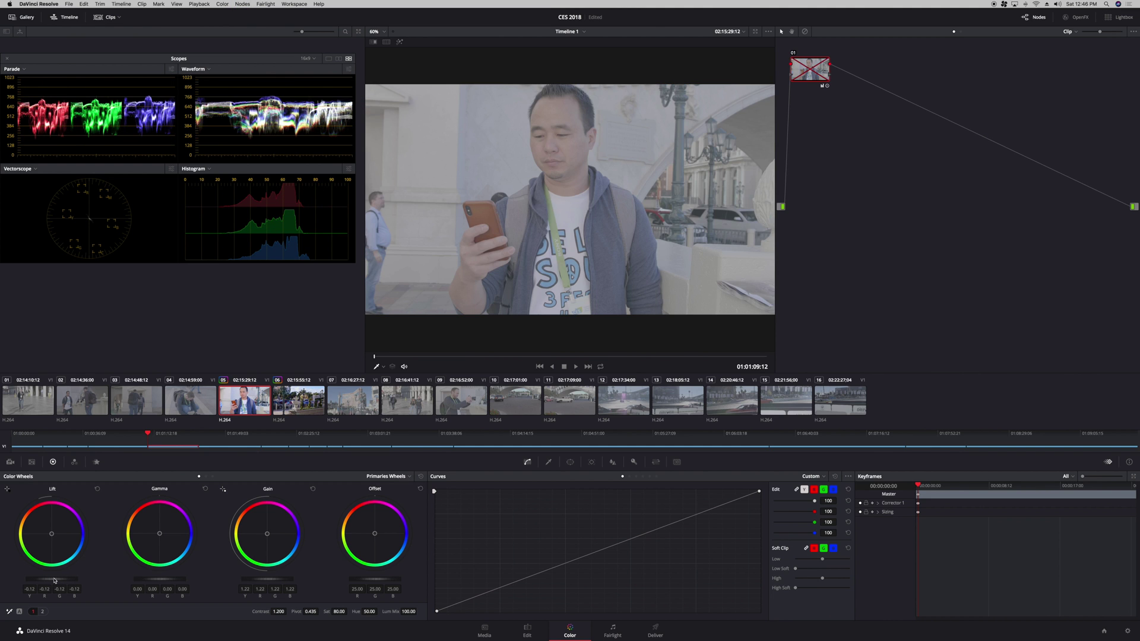
pyautogui.press('super+d')
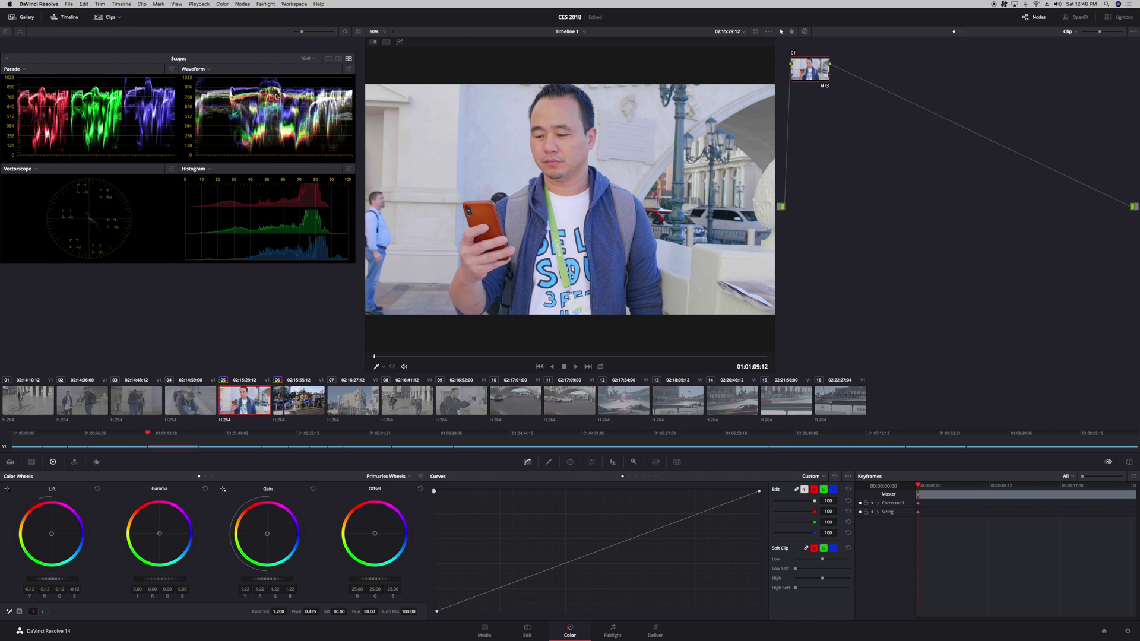
# Step: Lower clip 05's master gamma slightly and set the lift to -0.13
pyautogui.moveTo(159, 578); pyautogui.dragTo(151, 579)
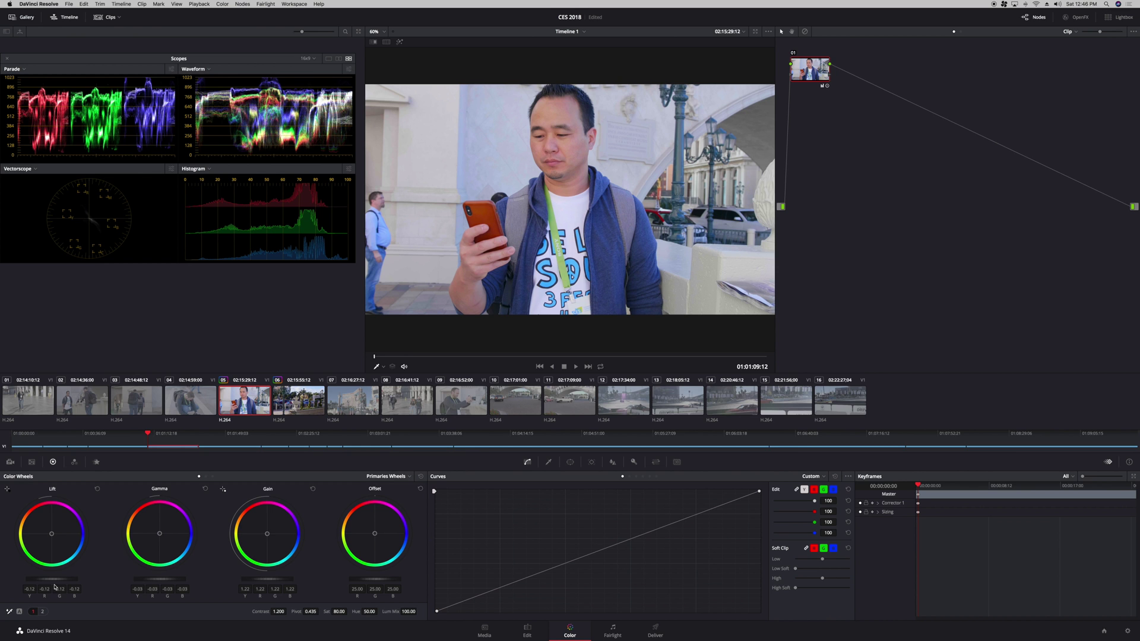
pyautogui.moveTo(55, 586); pyautogui.dragTo(49, 586)
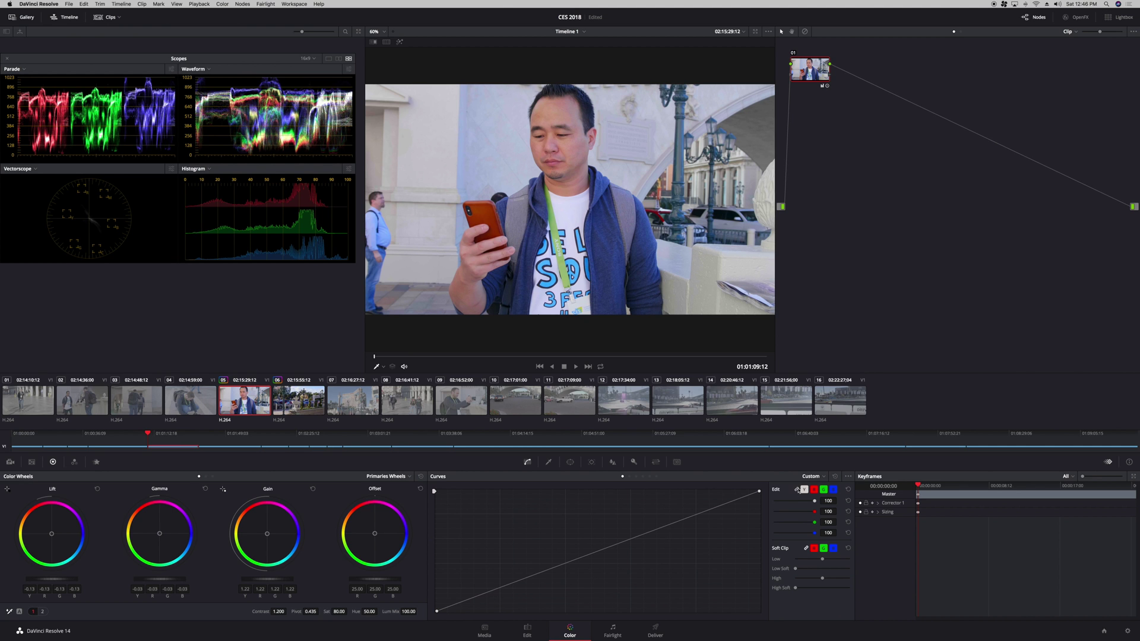
# Step: Isolate clip 05's luma curve, add shadow, midtone and highlight points close to the diagonal, and compare with the grade bypassed
pyautogui.click(805, 490)
pyautogui.click(469, 602)
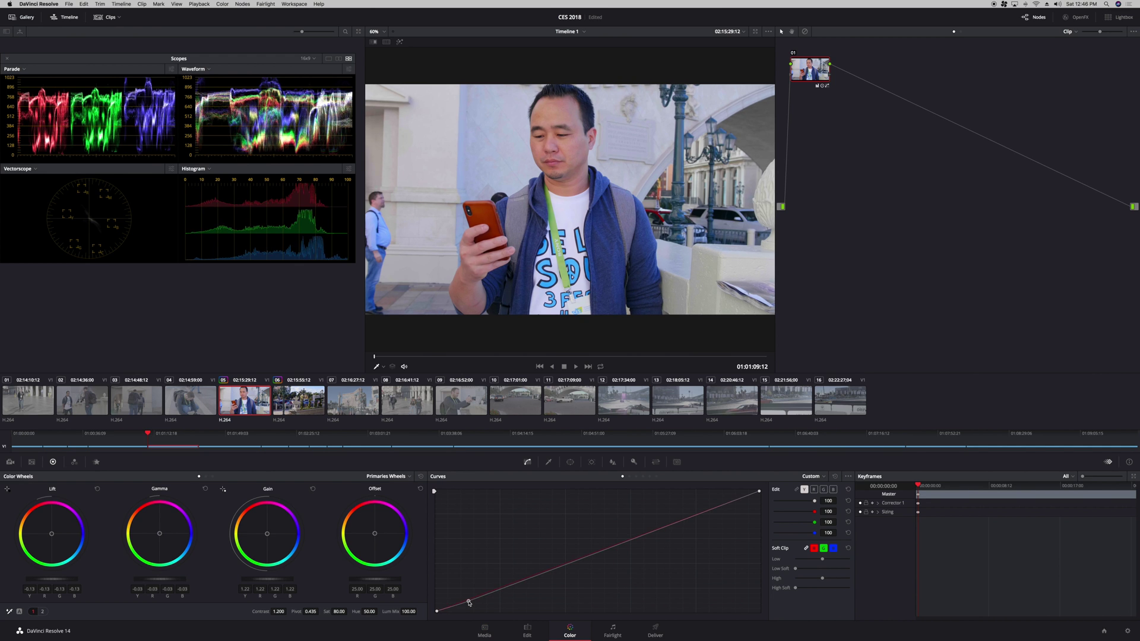
pyautogui.click(602, 551)
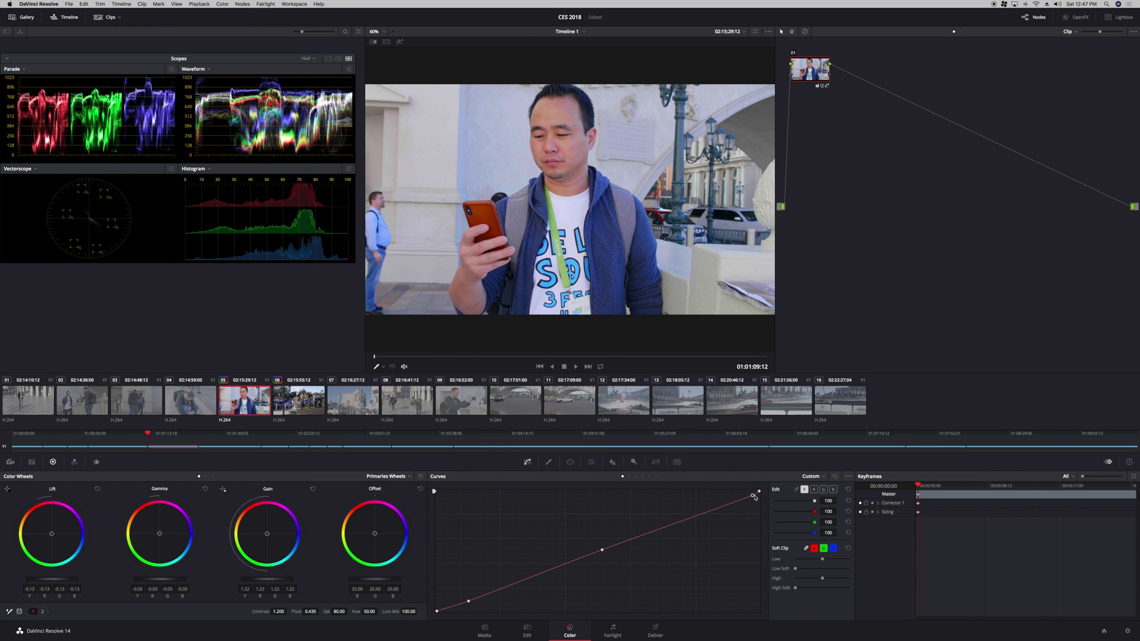
pyautogui.press('super+d')
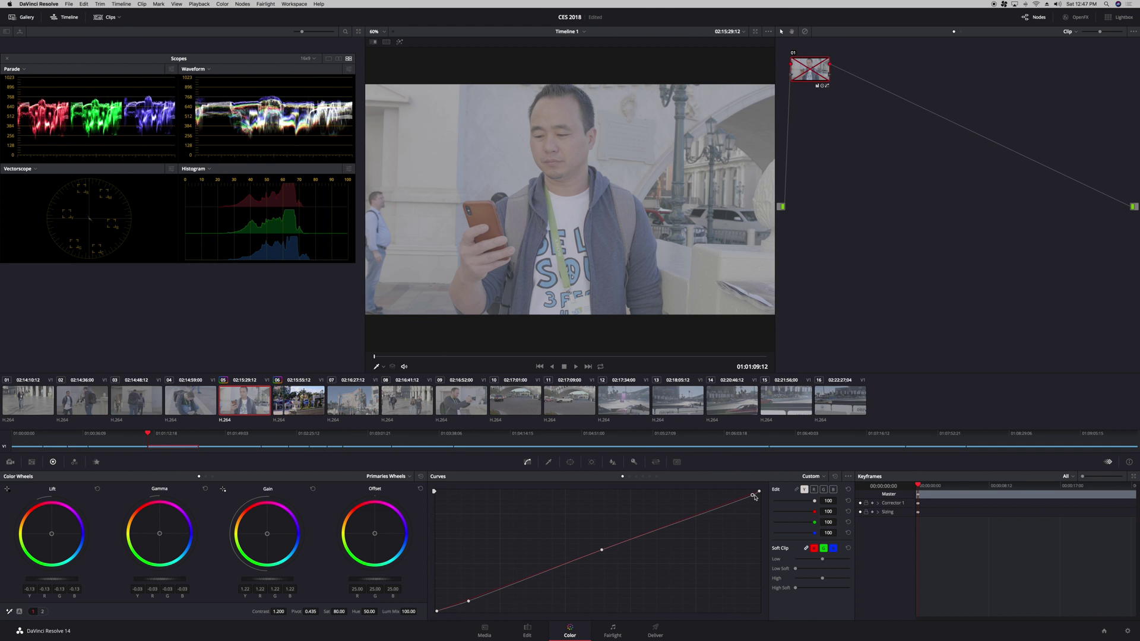
pyautogui.press('super+d')
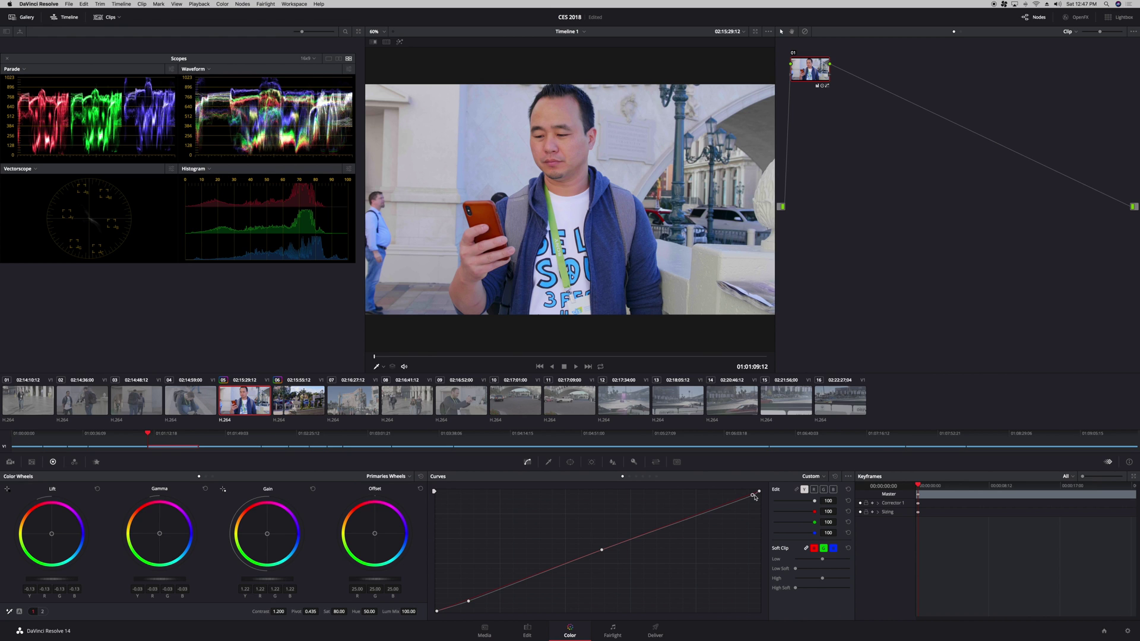
# Step: Warm clip 05 by setting its color temperature to 50
pyautogui.click(43, 611)
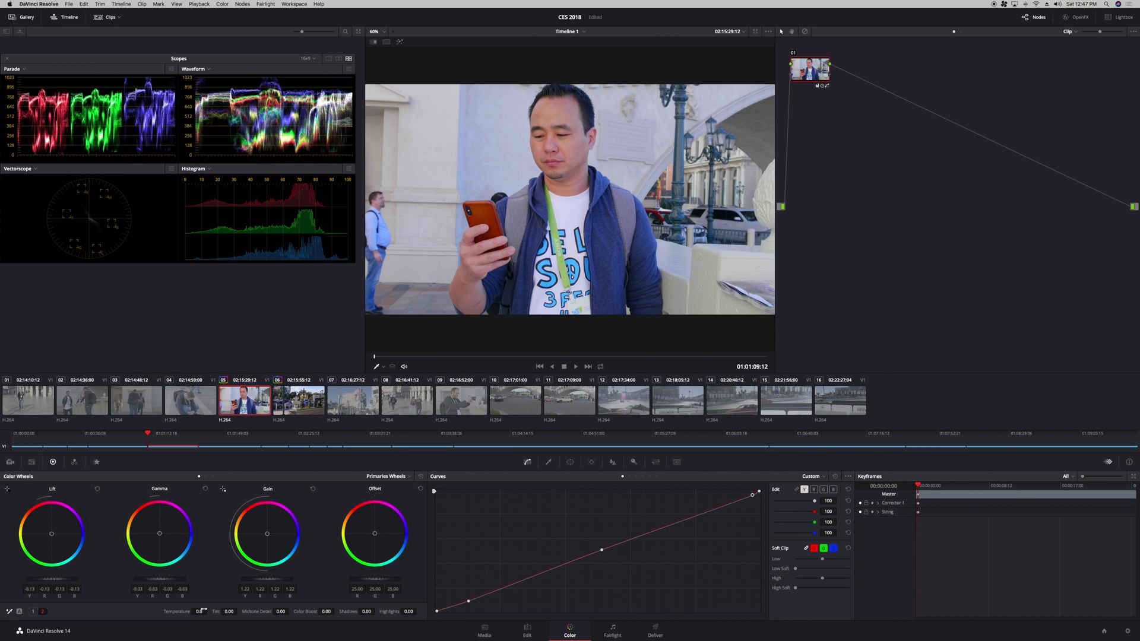
pyautogui.click(201, 611)
pyautogui.write('1000')
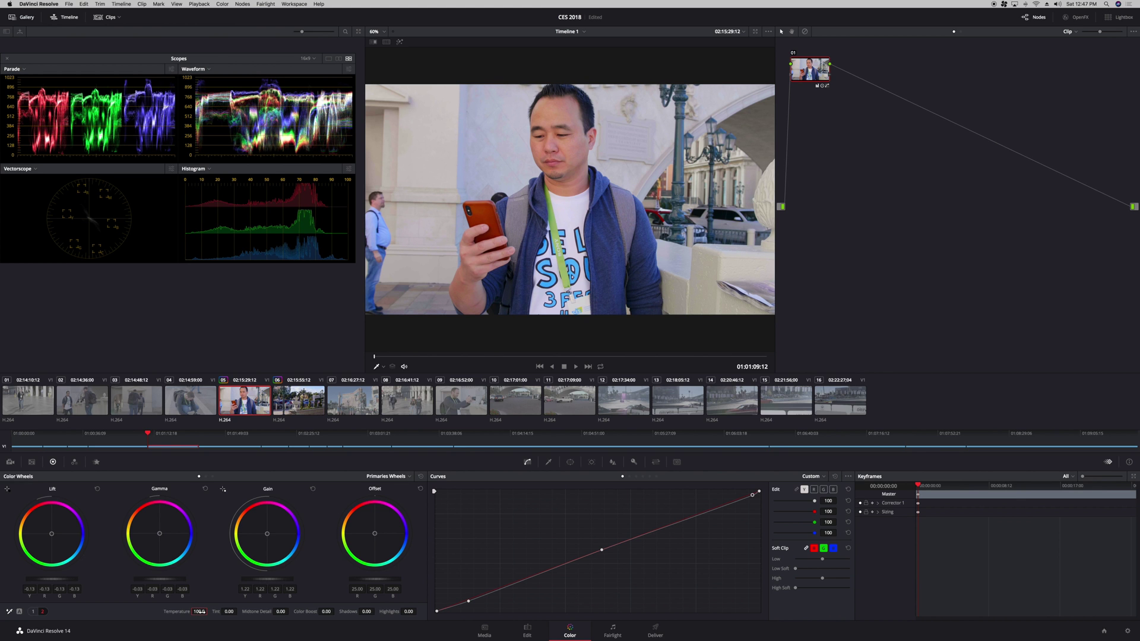
pyautogui.press('Return')
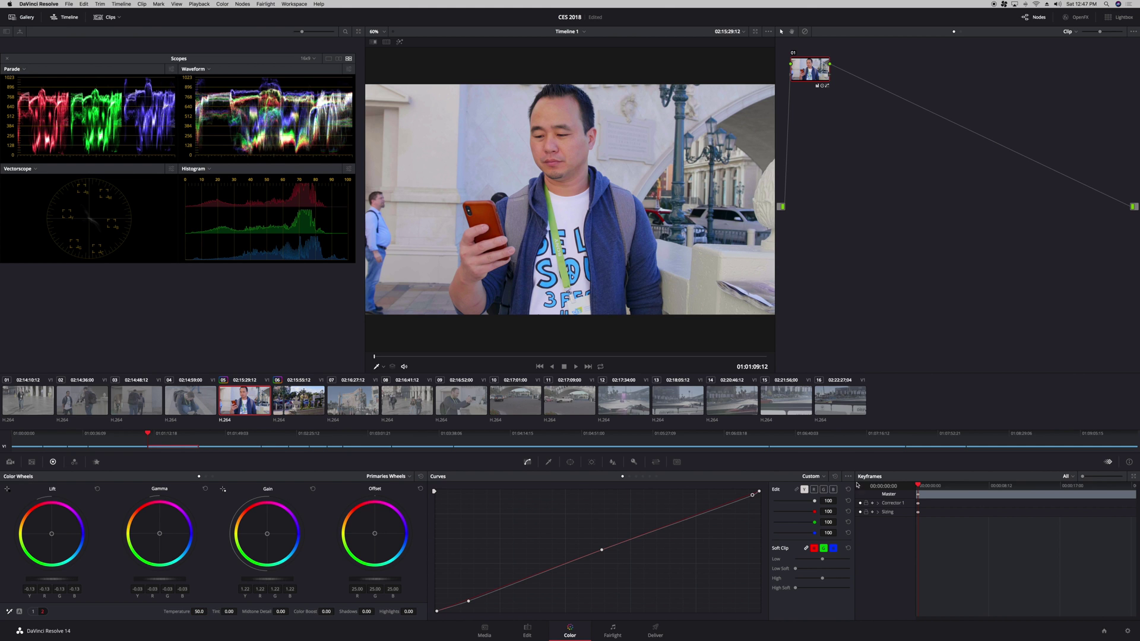
# Step: Pull the blue curve down slightly in clip 05's highlights, and compare the result with the ungraded image
pyautogui.click(833, 489)
pyautogui.moveTo(723, 507); pyautogui.dragTo(724, 510)
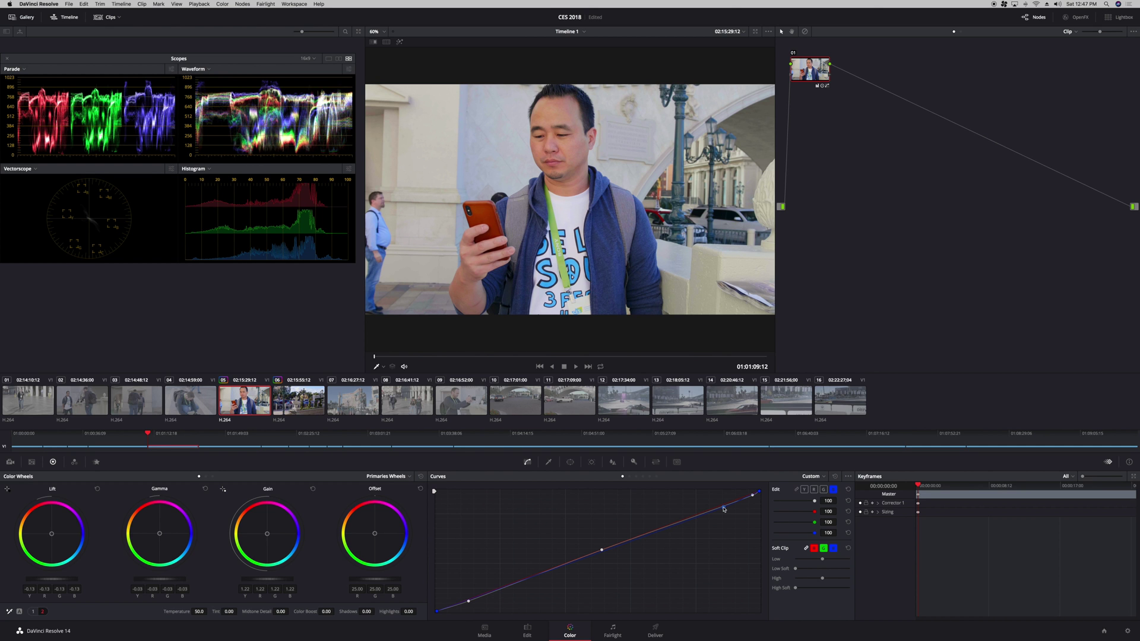
pyautogui.press('super+d')
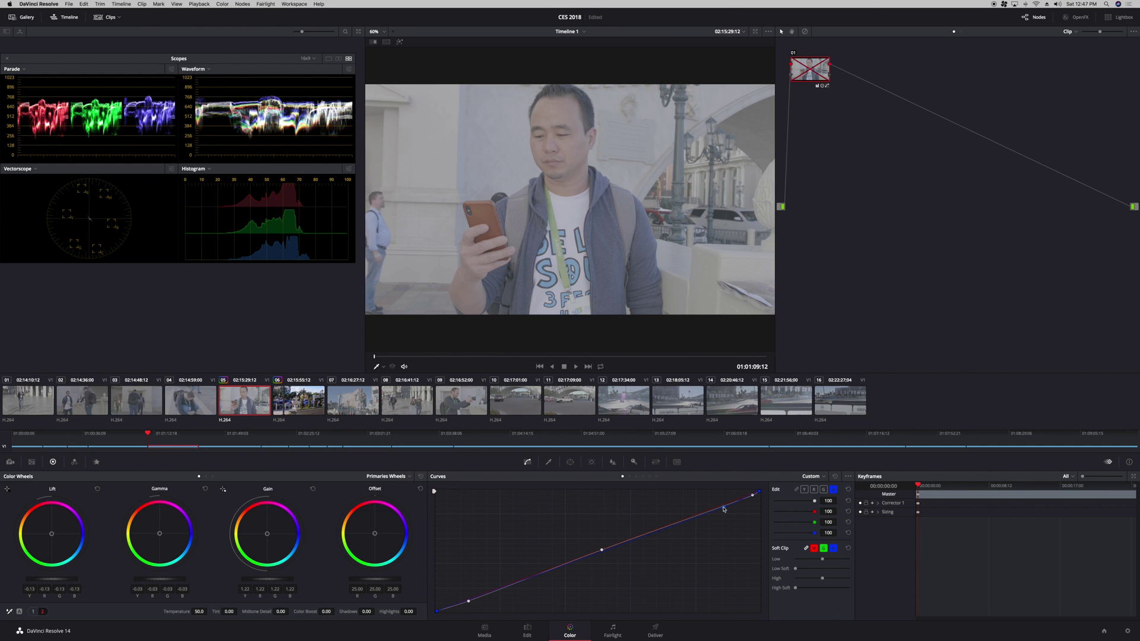
pyautogui.press('super+d')
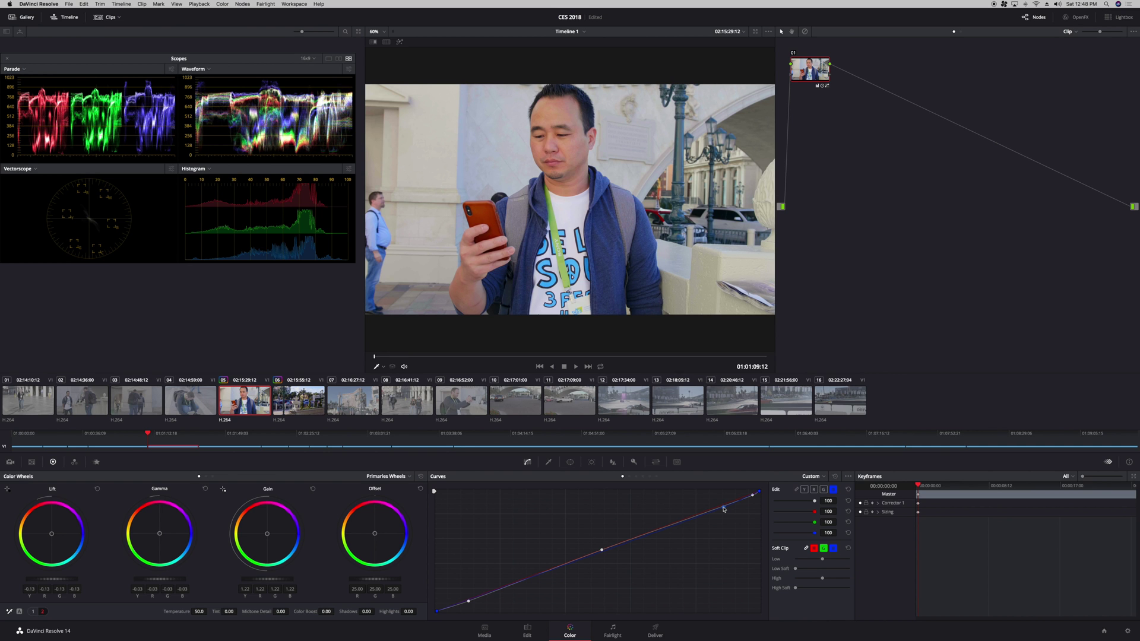
# Step: Try a strong reduction of the blue curve's highlights on a new serial node, and delete that node
pyautogui.hotkey('alt', 's')
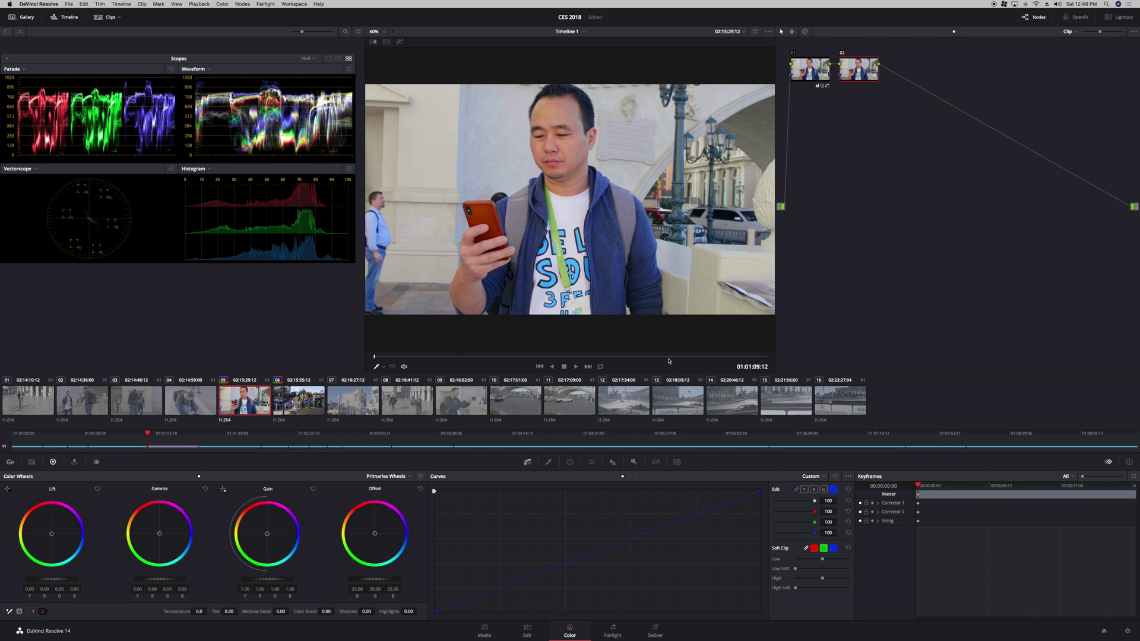
pyautogui.moveTo(725, 506); pyautogui.dragTo(739, 535)
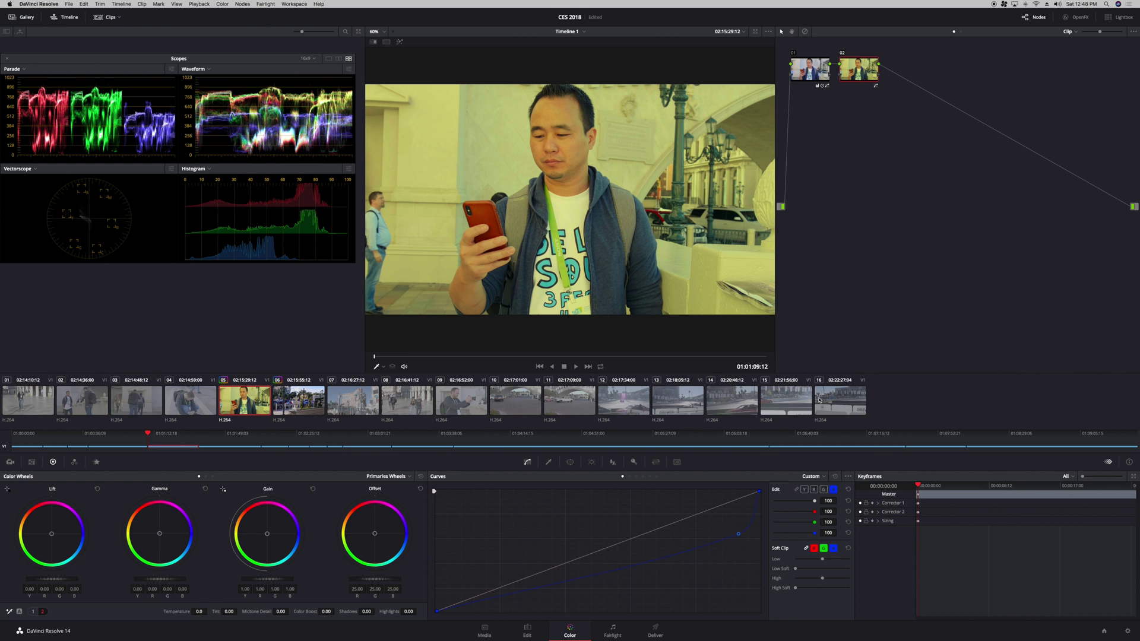
pyautogui.rightClick(859, 70)
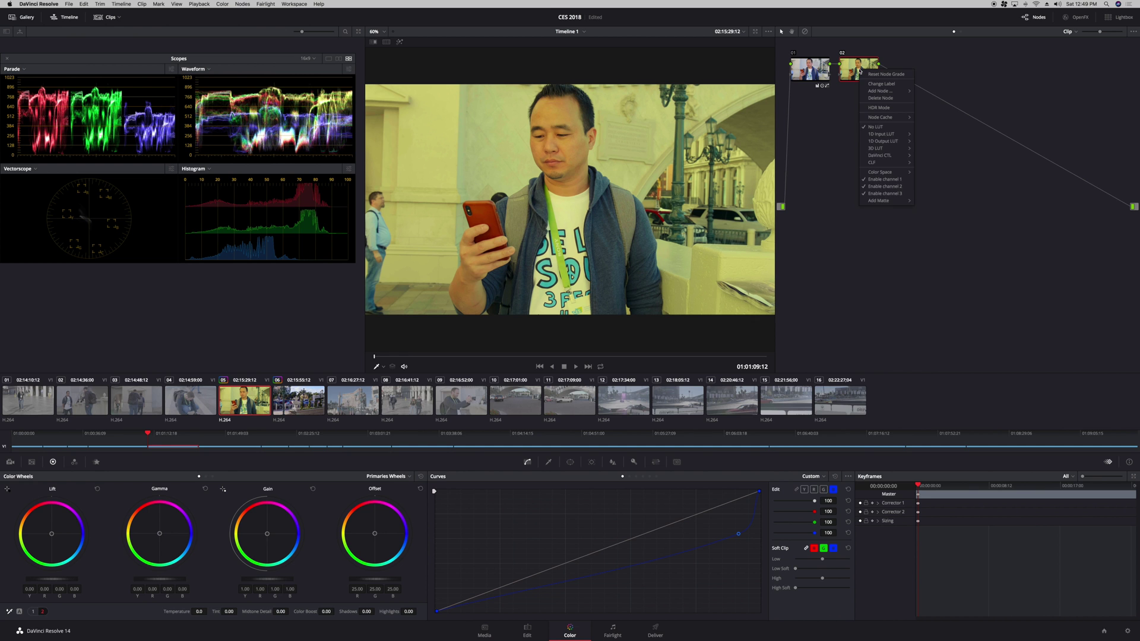
pyautogui.click(891, 99)
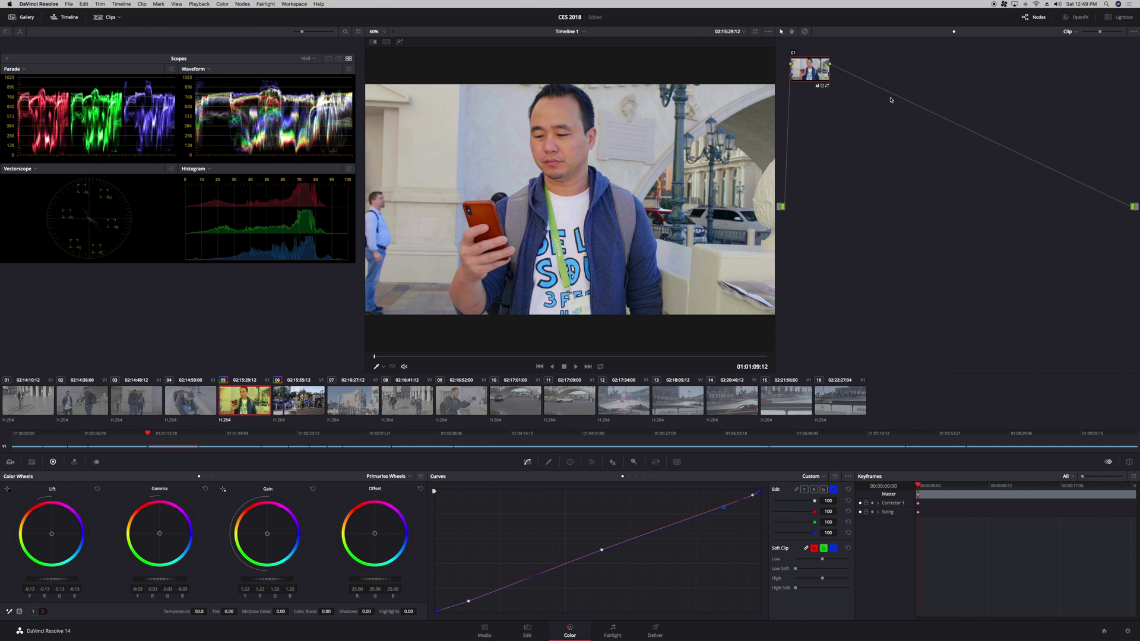